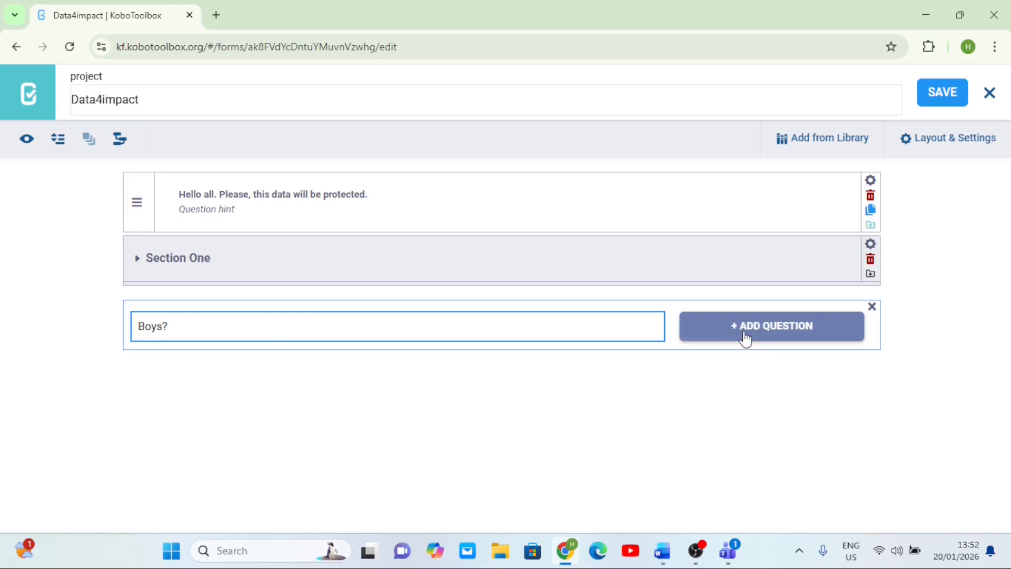
- Add Boys? and then Girls? as Number questions below Section One
scroll(744, 334, "down", 1)
left_click(741, 299)
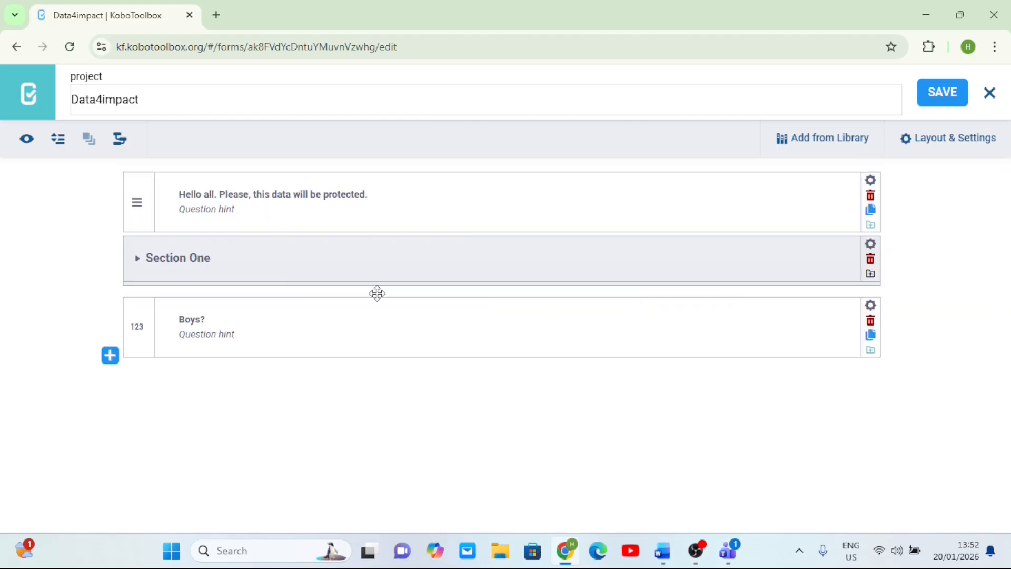
left_click(108, 362)
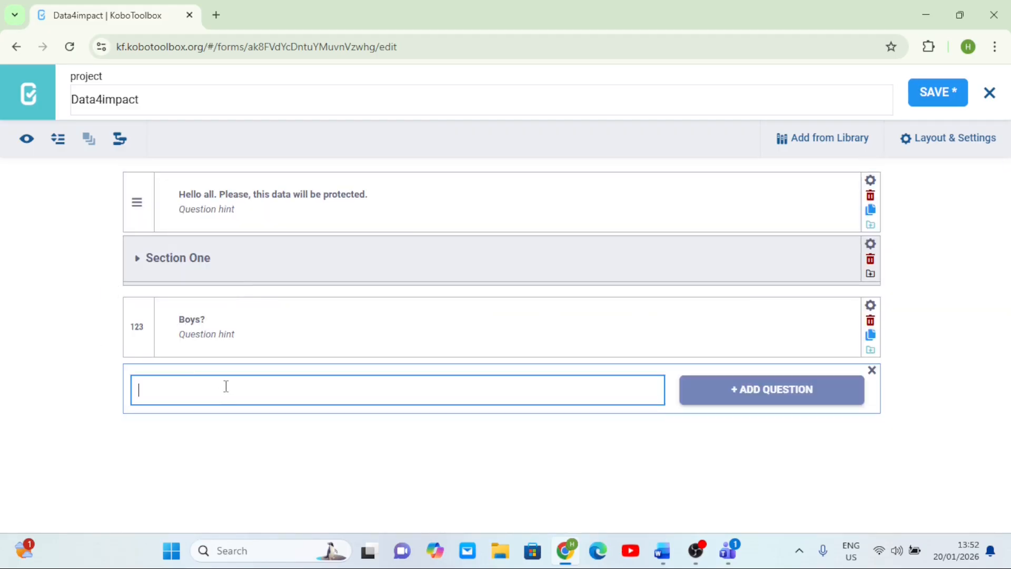
type("Girls?")
left_click(708, 406)
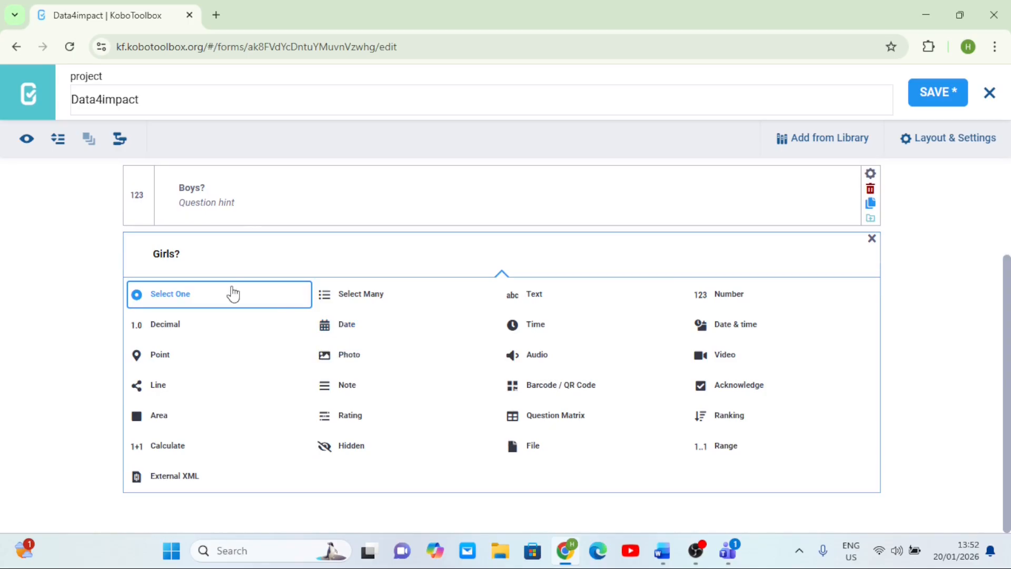
left_click(711, 298)
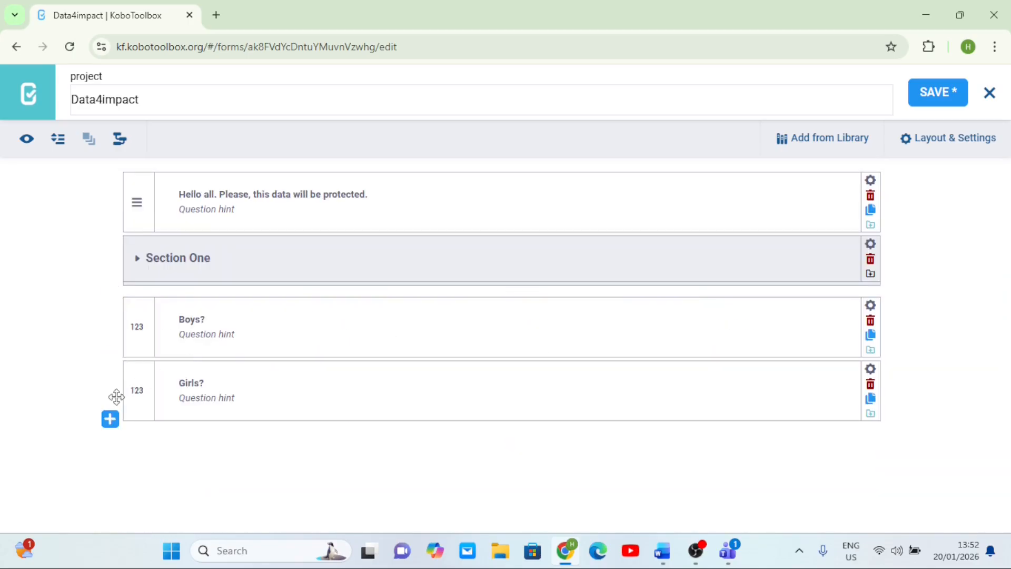
- Add a Number question labelled Total children? after Girls?
left_click(109, 420)
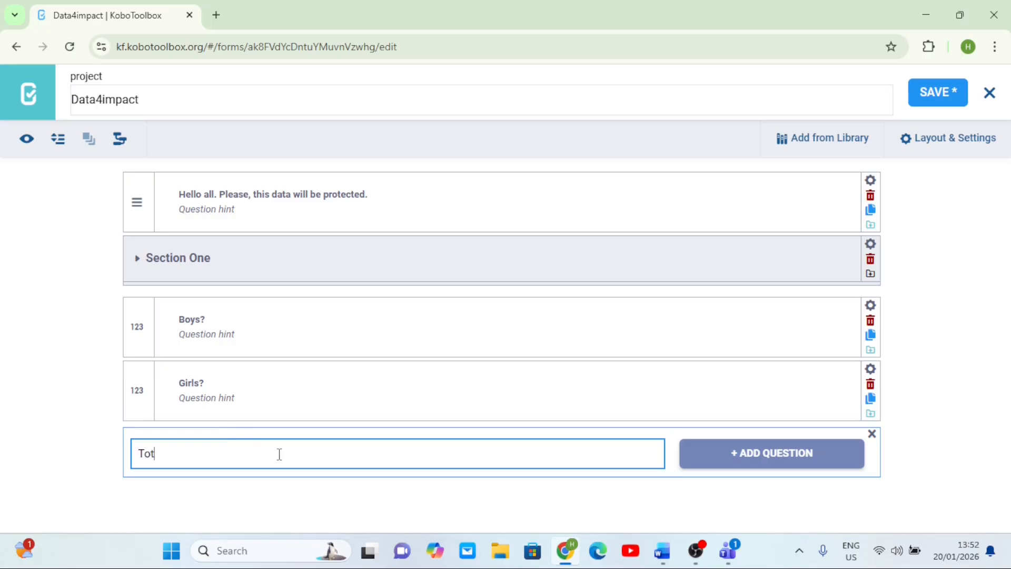
type("Total children?")
left_click(711, 455)
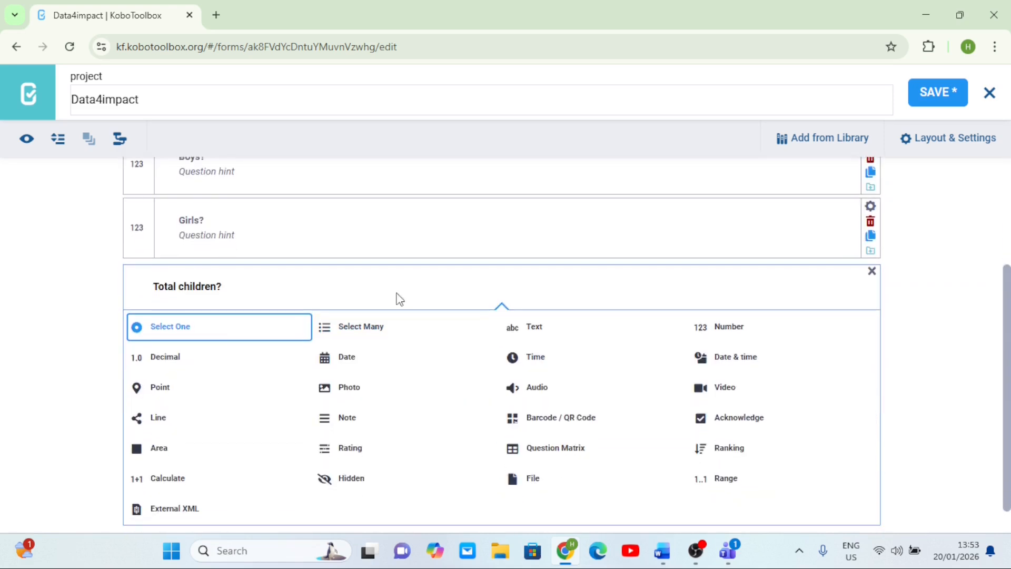
left_click(711, 330)
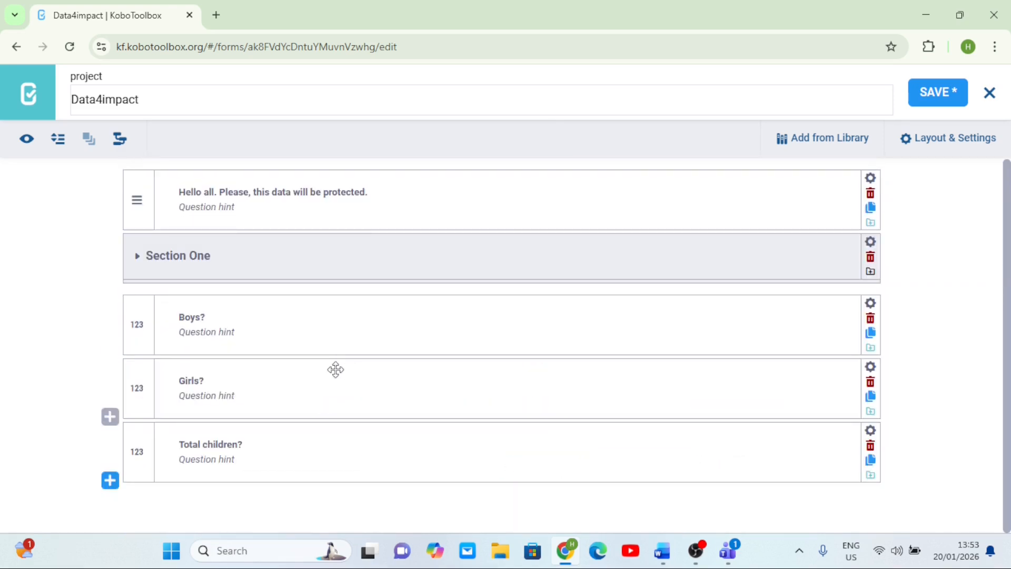
- Add a Number question labelled IDP? at the end of the form
left_click(117, 481)
scroll(431, 388, "down", 2)
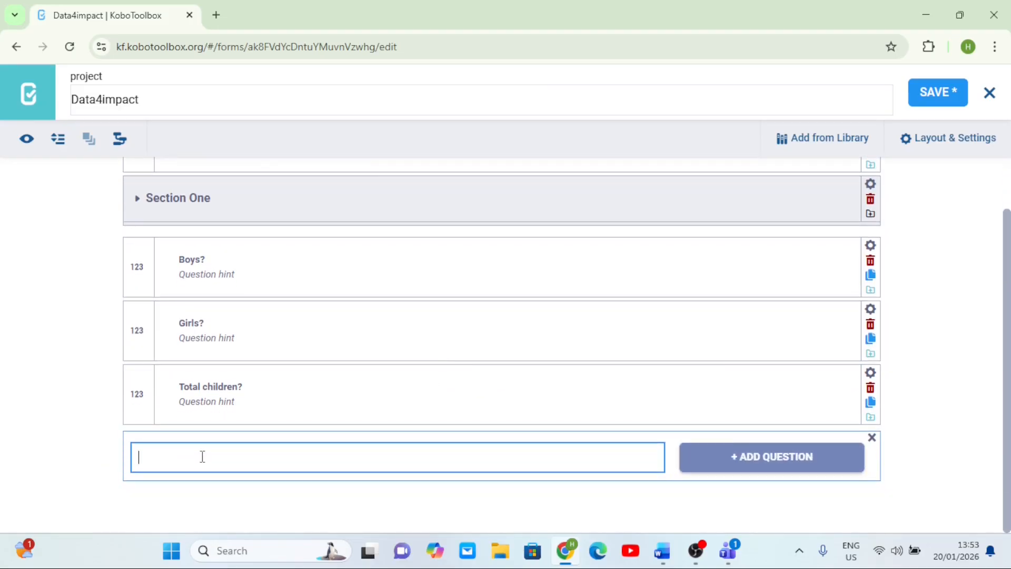
type("IDP?")
left_click(743, 456)
scroll(477, 308, "down", 3)
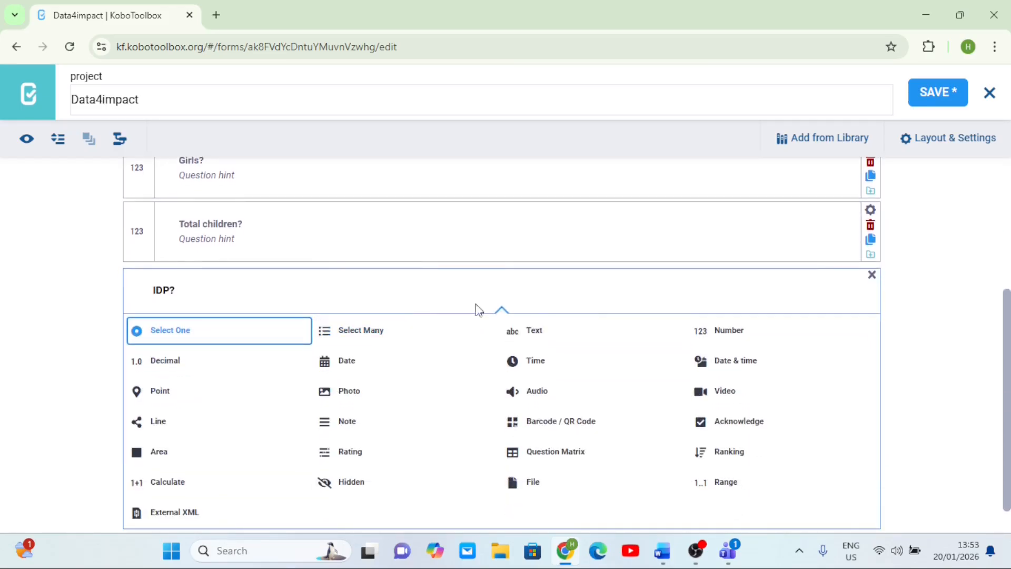
left_click(711, 342)
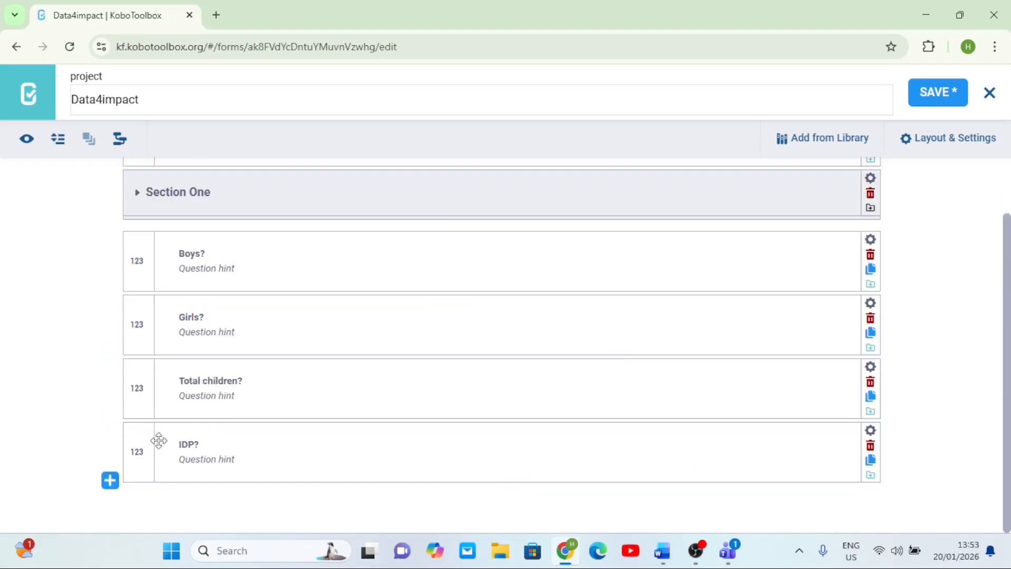
- Add a Number question labelled Host? after IDP?
left_click(109, 479)
type("h")
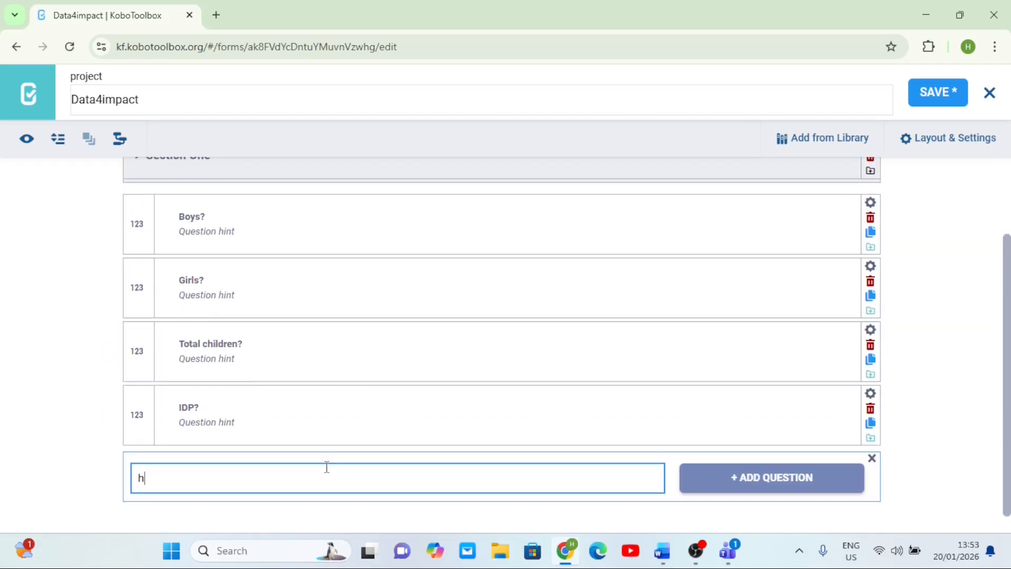
type("OST")
key("BackSpace")
key("BackSpace")
key("BackSpace")
key("BackSpace")
type("Host?")
left_click(759, 482)
left_click(703, 396)
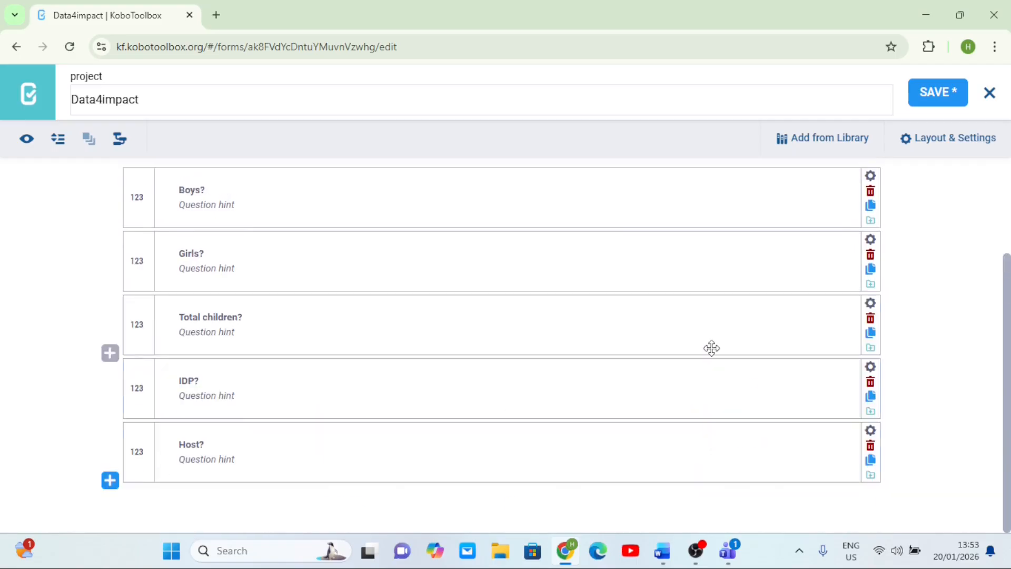
- Add a Number question labelled Returnee? and save the form
left_click(110, 480)
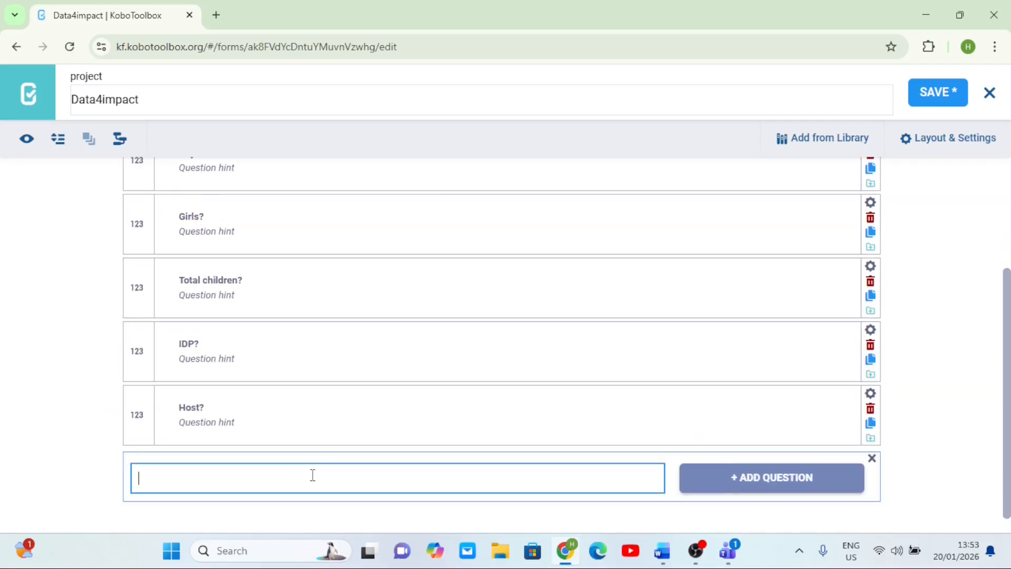
type("Returnee?")
left_click(763, 480)
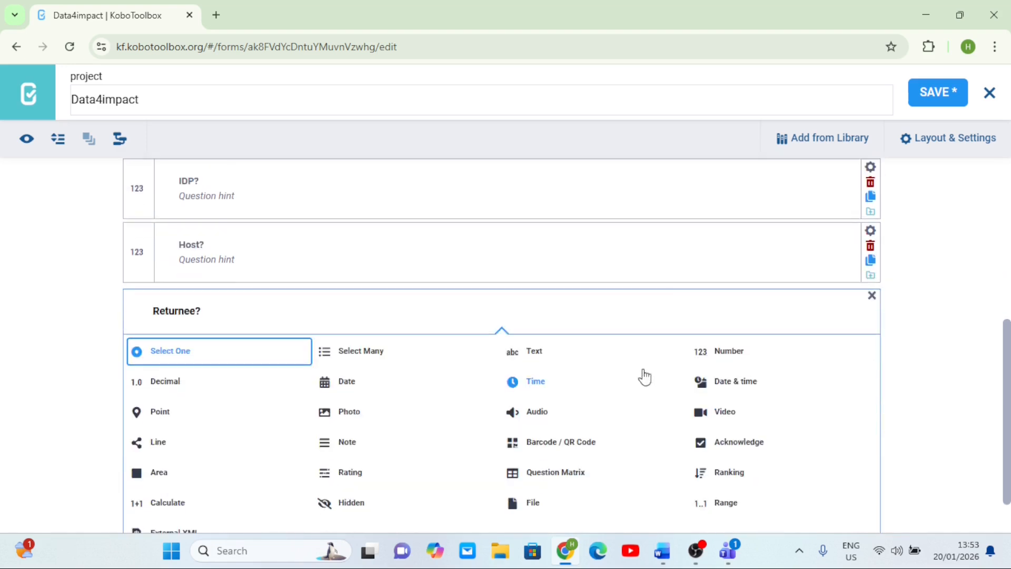
left_click(720, 352)
left_click(930, 108)
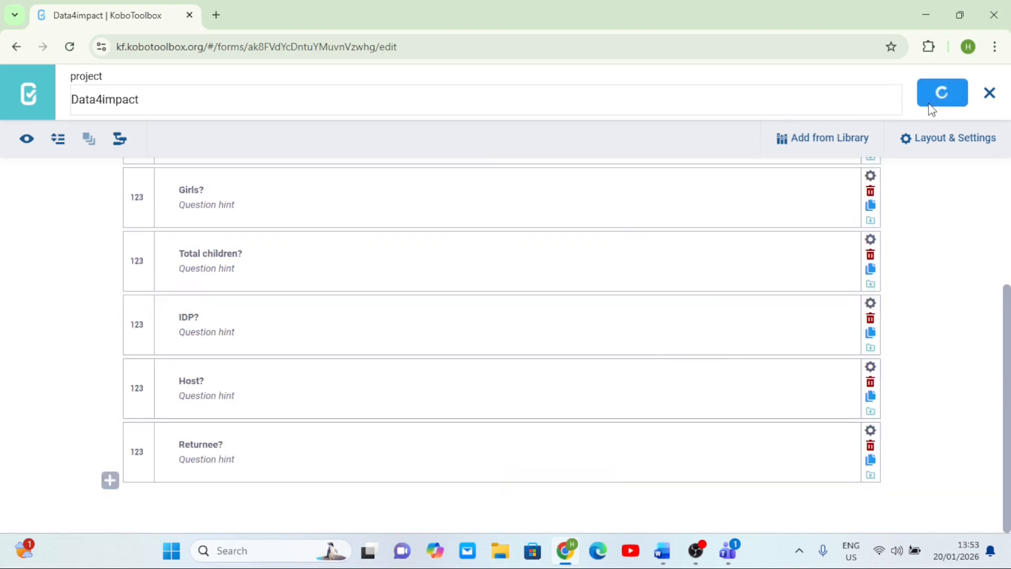
- Add a Number question labelled Total Status at the end and save the form
left_click(110, 479)
type("T")
type("ota;")
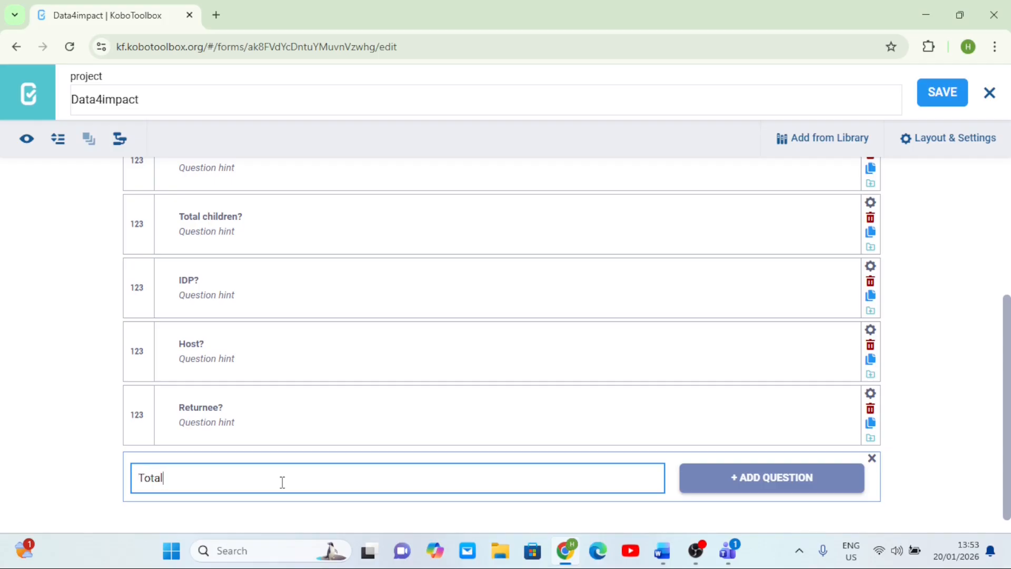
type(" Status")
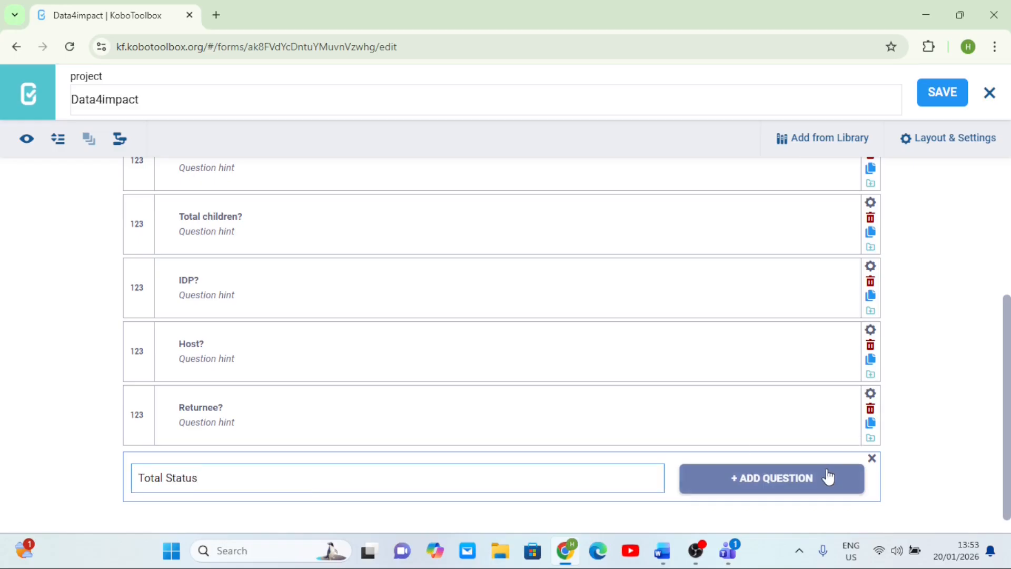
left_click(826, 476)
left_click(728, 357)
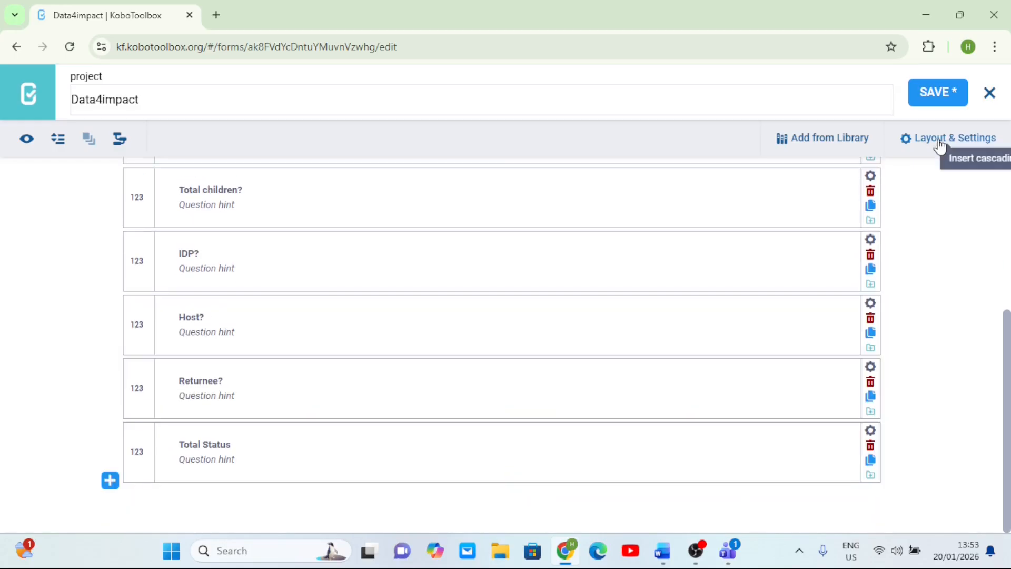
left_click(935, 101)
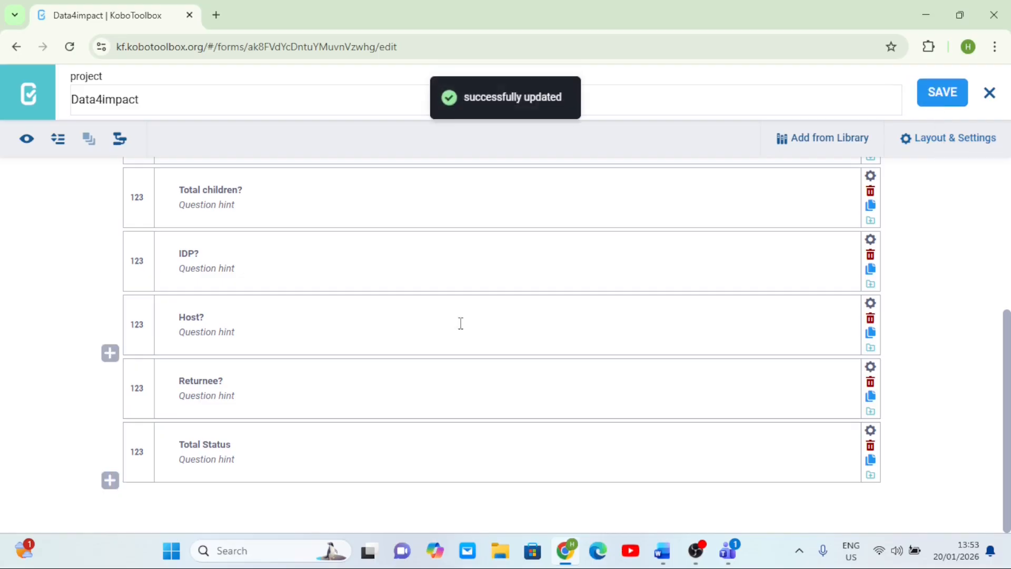
- Review the list of questions in the form
scroll(461, 322, "up", 1)
scroll(461, 323, "up", 2)
scroll(461, 323, "down", 1)
scroll(461, 323, "up", 1)
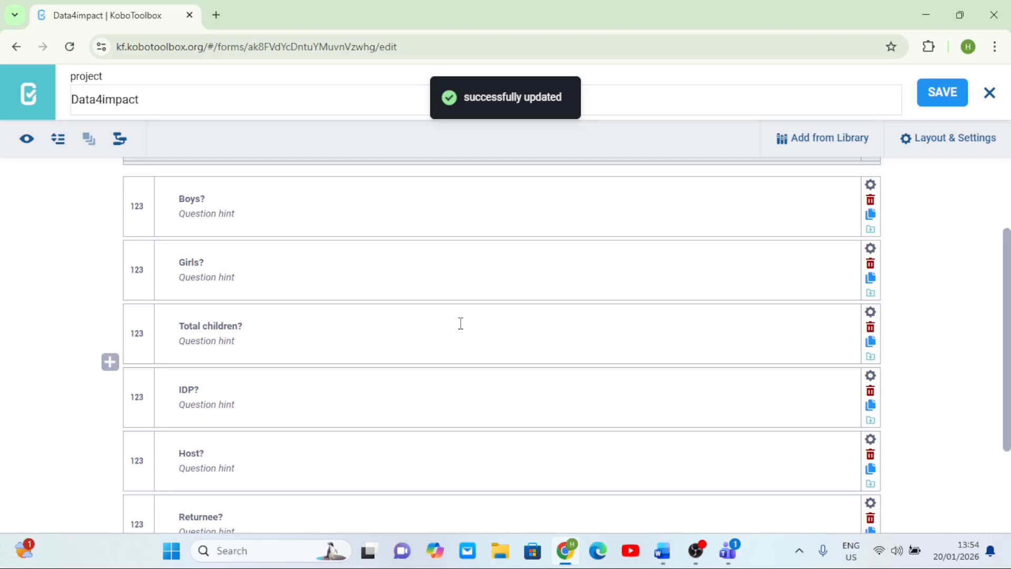
scroll(461, 323, "down", 2)
scroll(461, 323, "up", 1)
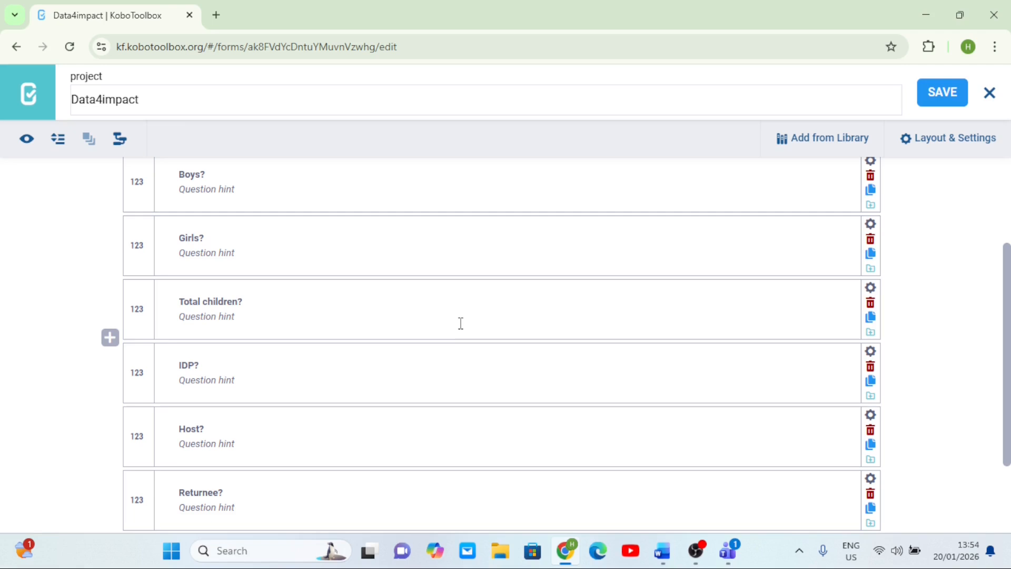
scroll(461, 322, "down", 1)
scroll(461, 323, "up", 1)
scroll(460, 323, "down", 2)
scroll(459, 323, "up", 1)
scroll(459, 323, "down", 3)
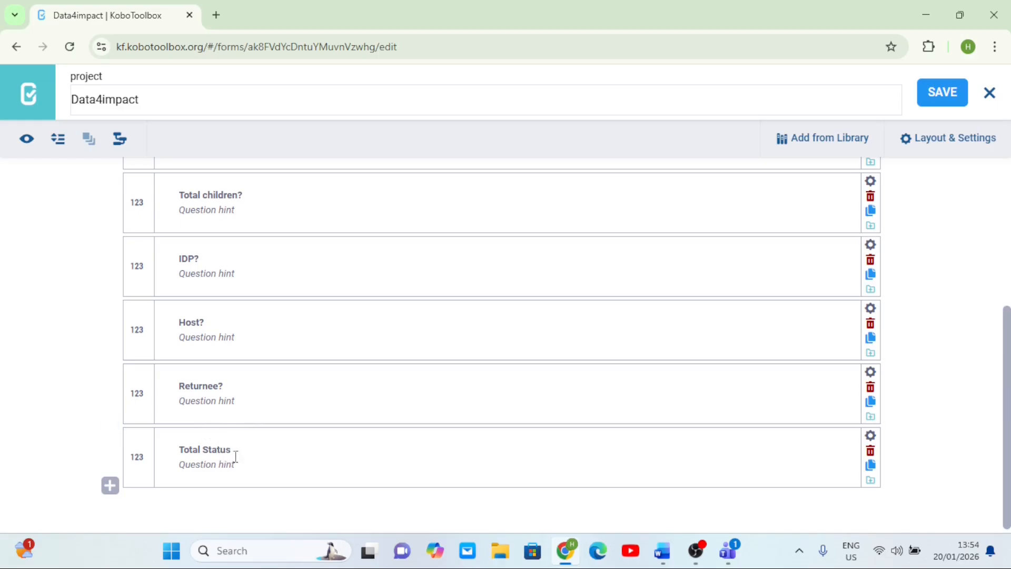
scroll(256, 454, "up", 2)
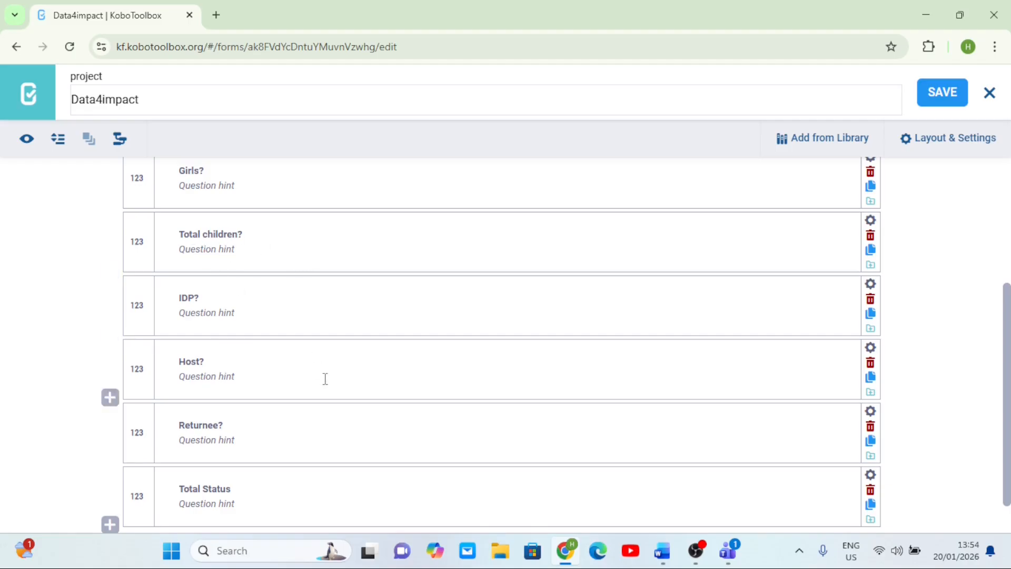
scroll(325, 379, "down", 1)
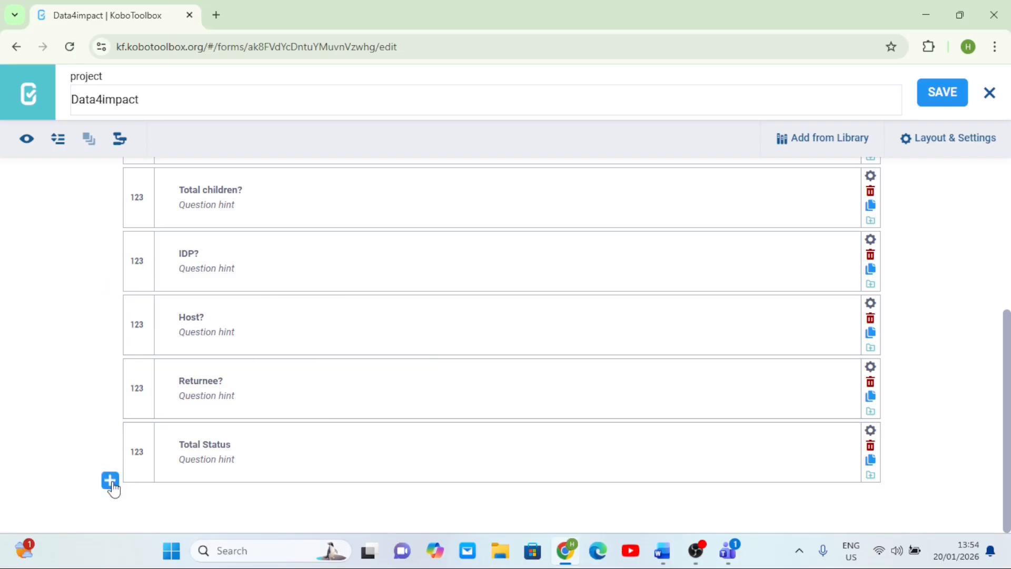
scroll(368, 305, "up", 3)
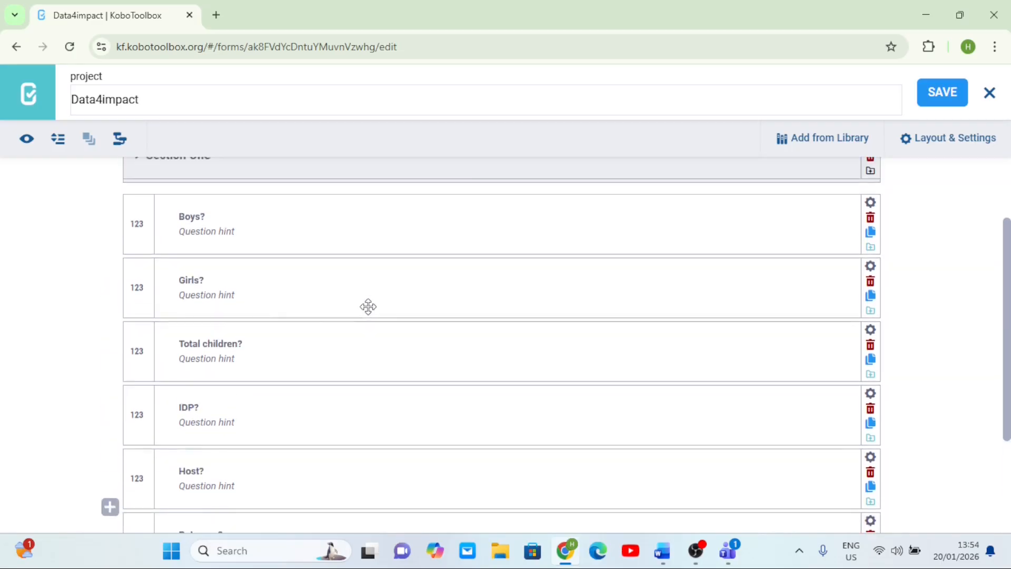
- Insert a new question after Girls?, looking up the Boys? data column name and entering ${Boys} + ${ as its label
left_click(110, 317)
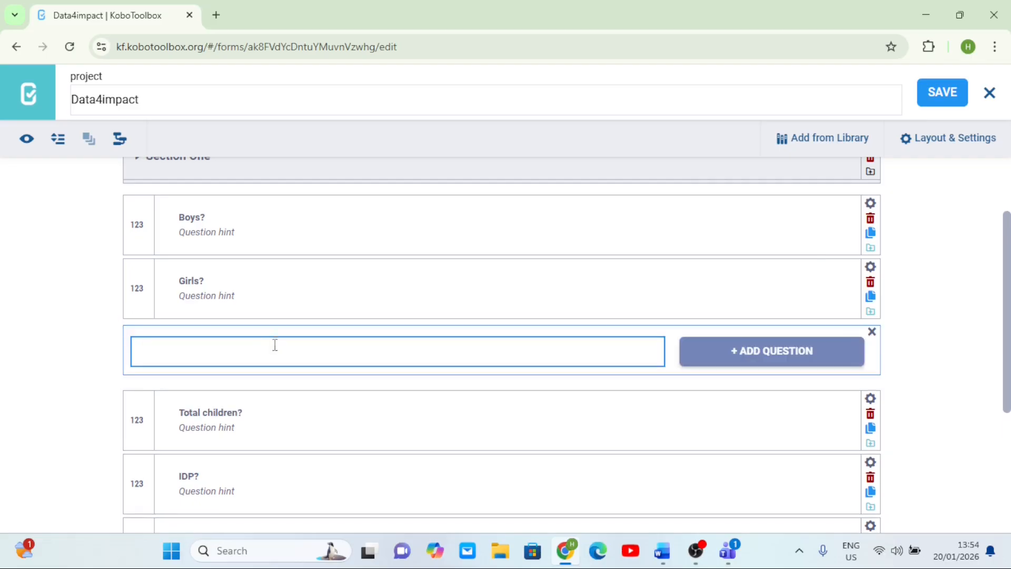
type("$")
scroll(391, 236, "up", 1)
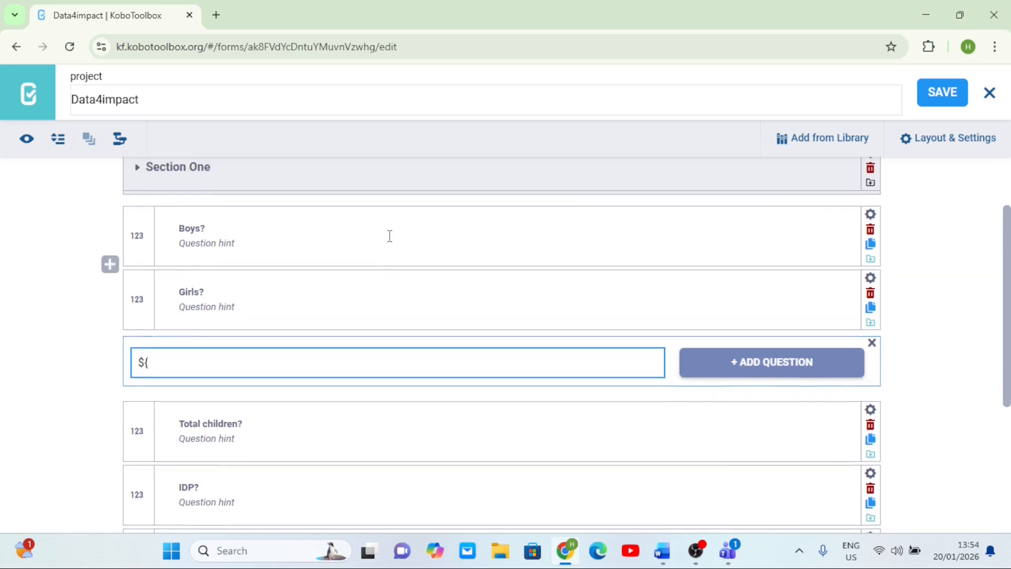
left_click(870, 217)
left_click_drag(538, 301, 495, 303)
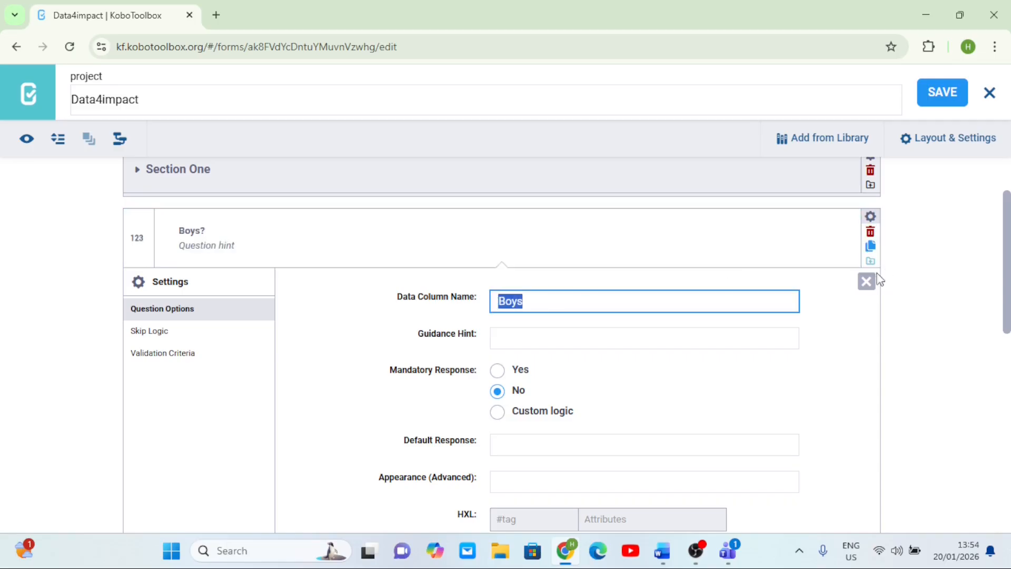
left_click(867, 281)
left_click(181, 361)
type("Boys")
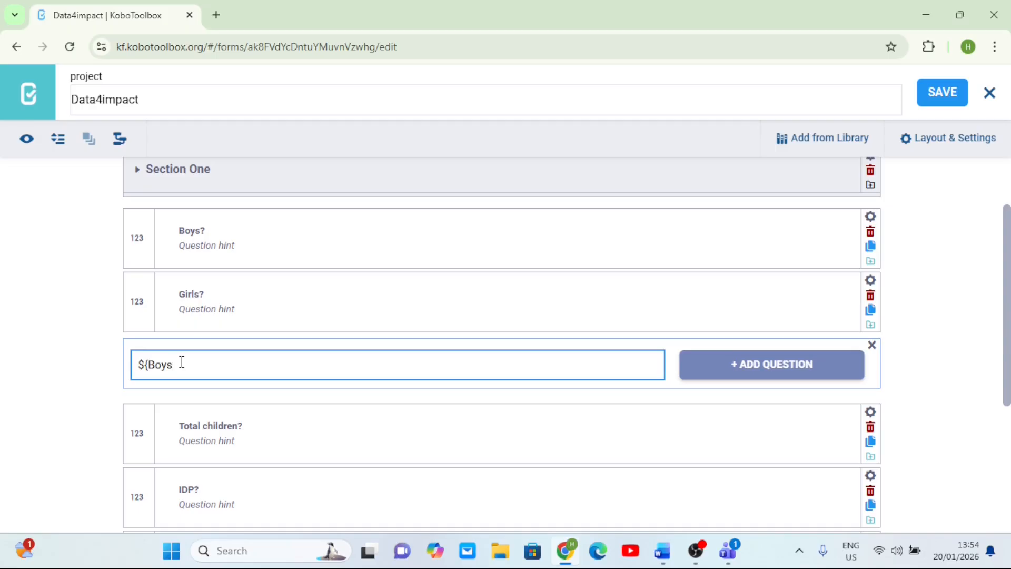
type("} + @")
key("BackSpace")
type("${")
- Copy the Girls? data column name and complete the label as ${Boys} + ${Girls}
left_click(871, 284)
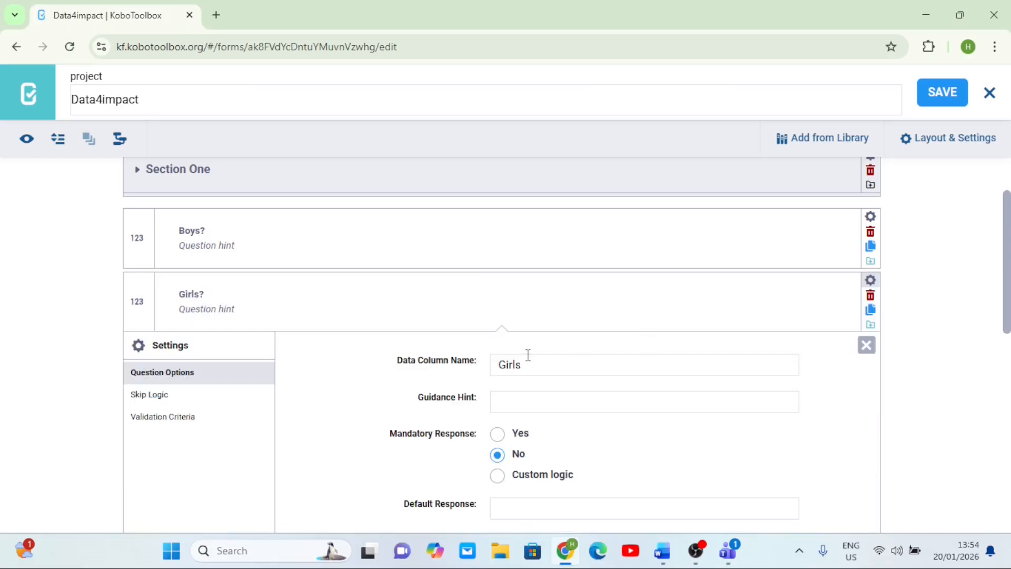
left_click_drag(529, 362, 482, 375)
key("ctrl+c")
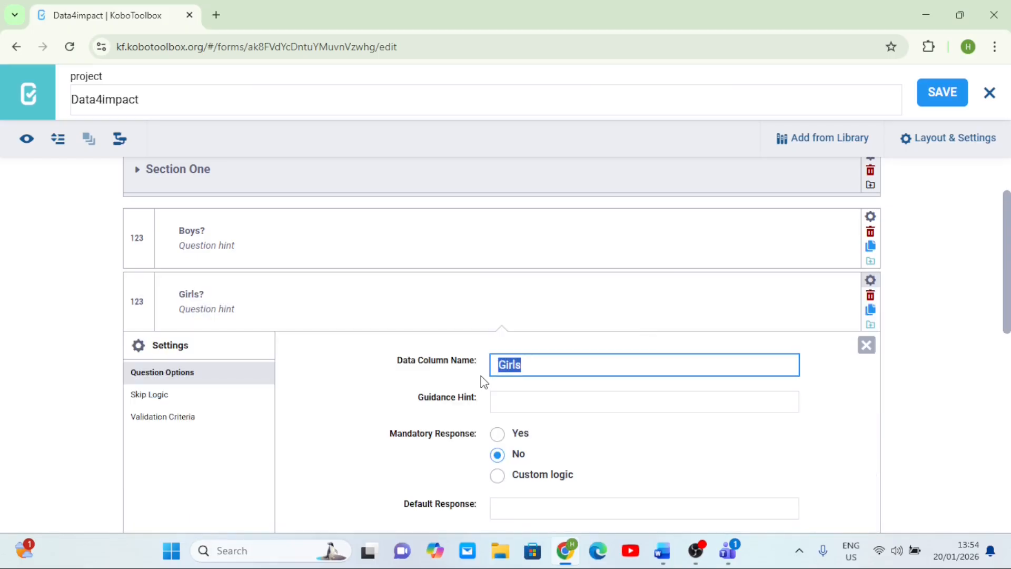
left_click(866, 345)
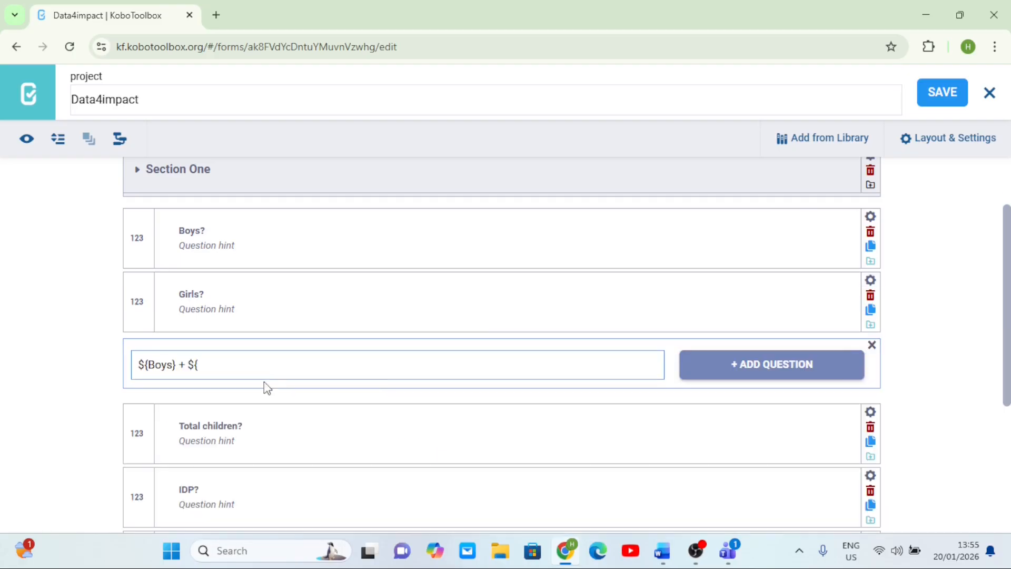
left_click(214, 364)
key("ctrl+v")
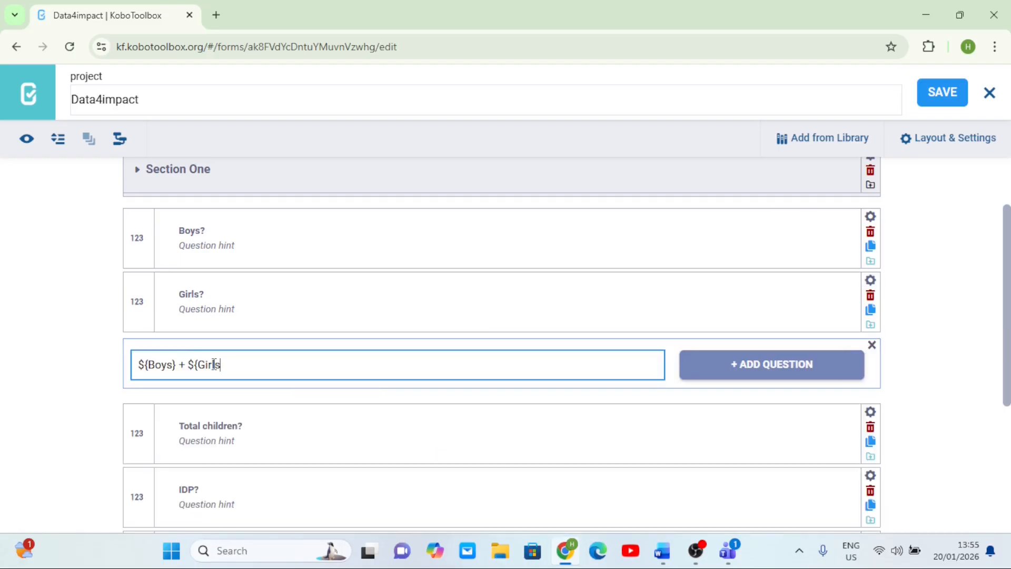
type("}")
- Add the ${Boys} + ${Girls} question as a Calculate type and save the form
left_click(803, 371)
left_click(182, 388)
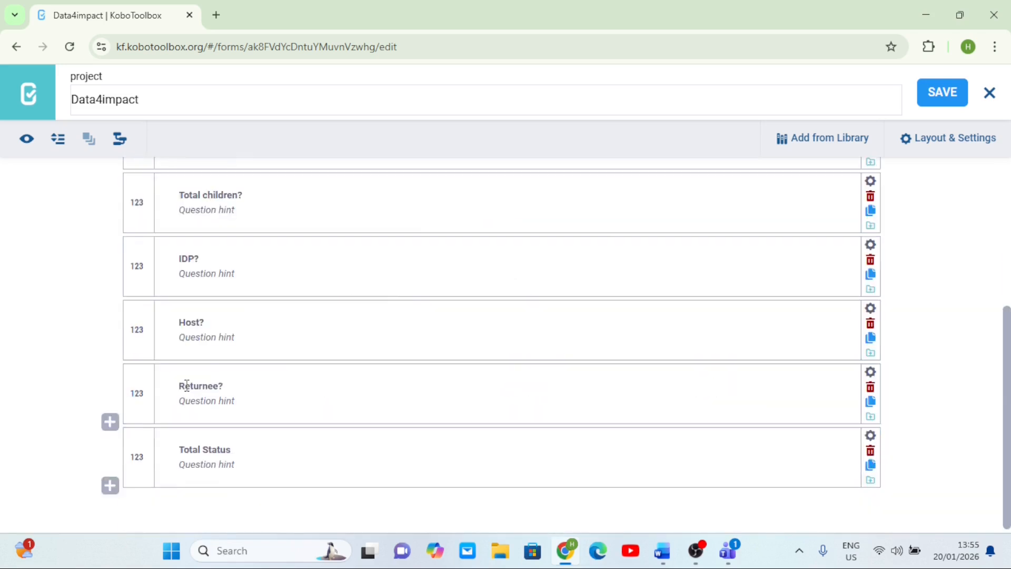
left_click(937, 94)
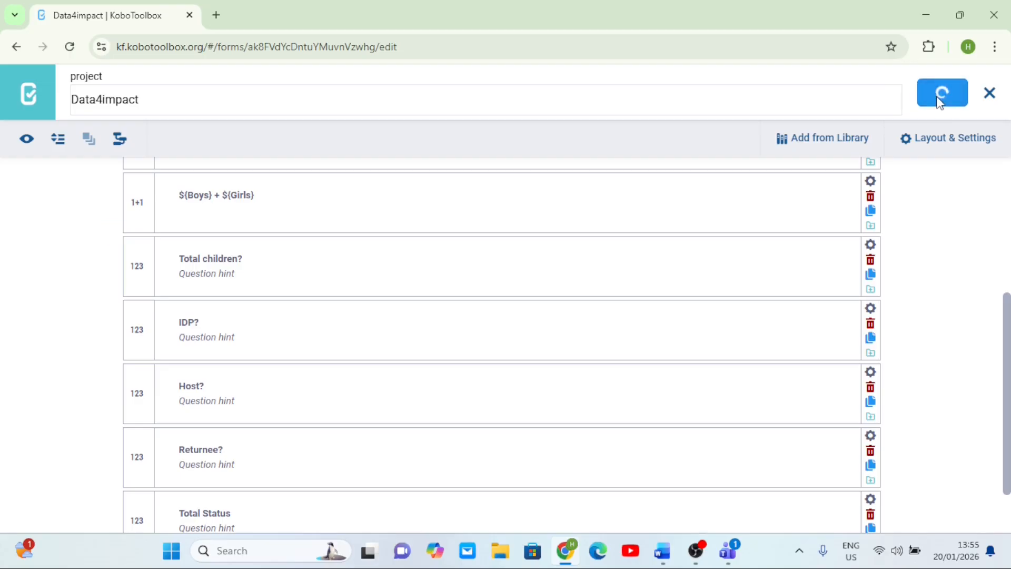
- Insert a new question after Returnee?, copying the IDP? data column name into its label as ${IDP} + ${
scroll(424, 348, "down", 2)
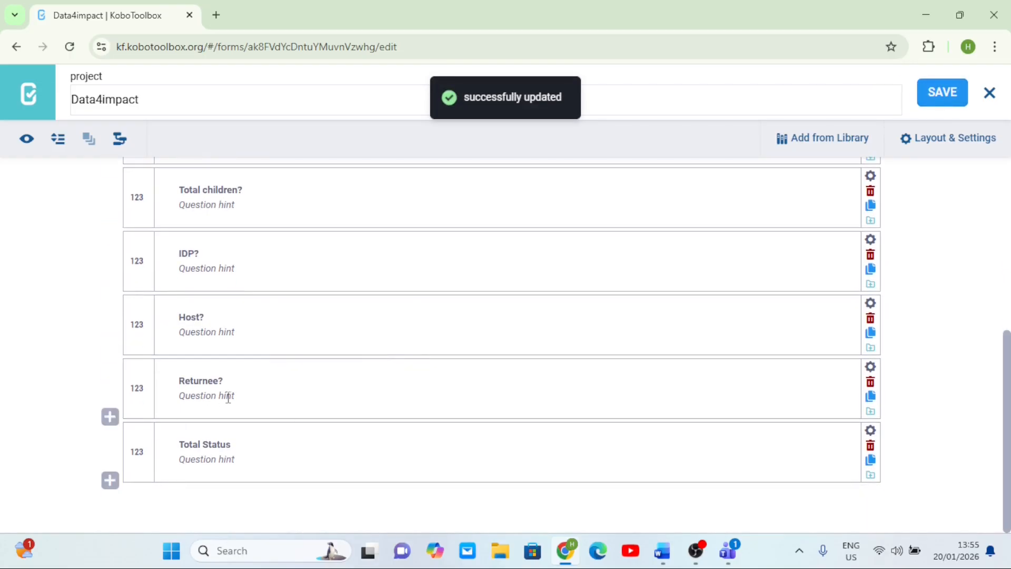
left_click(110, 417)
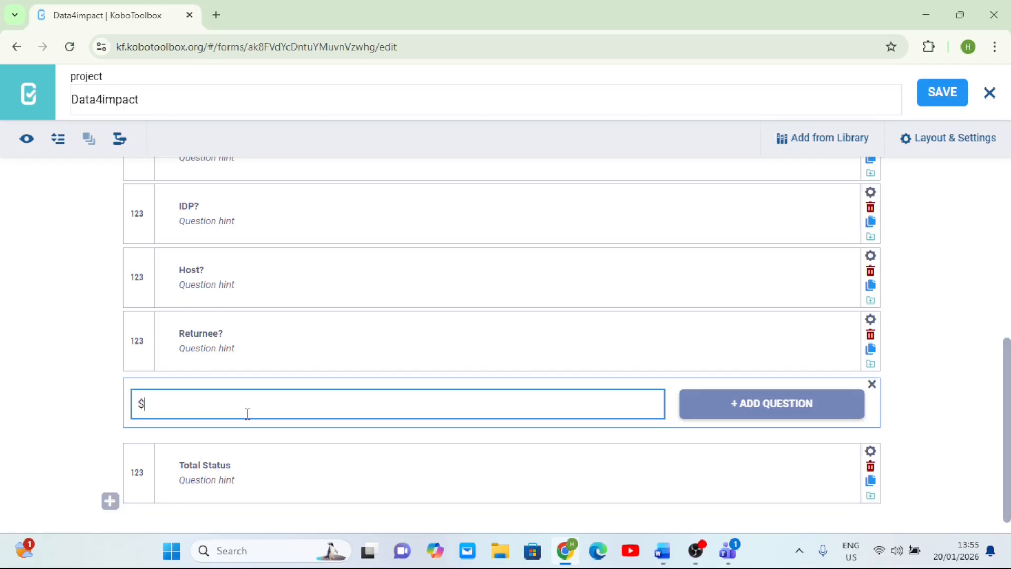
type("${")
scroll(739, 280, "up", 1)
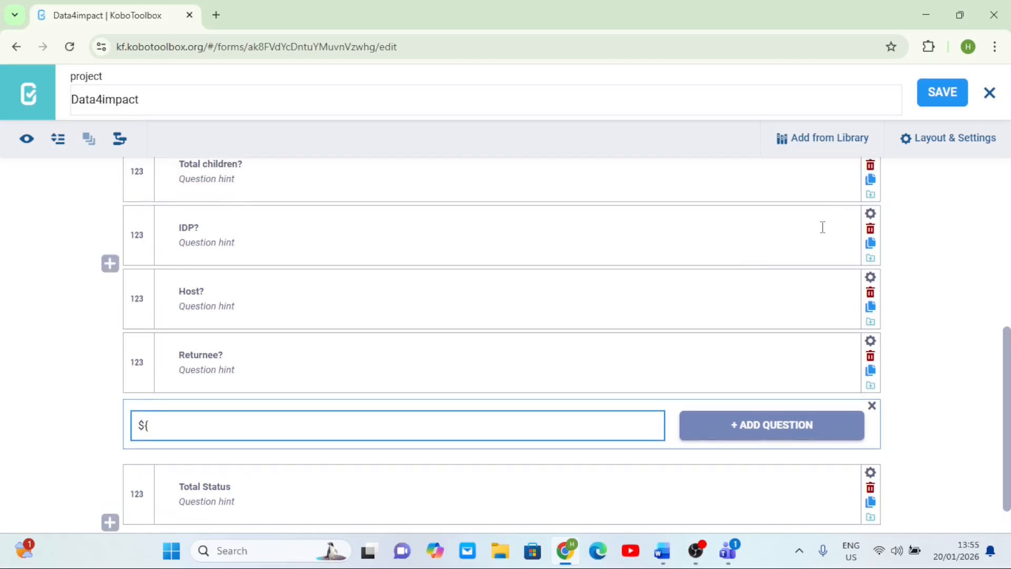
left_click(870, 213)
left_click_drag(530, 302, 495, 299)
key("ctrl+c")
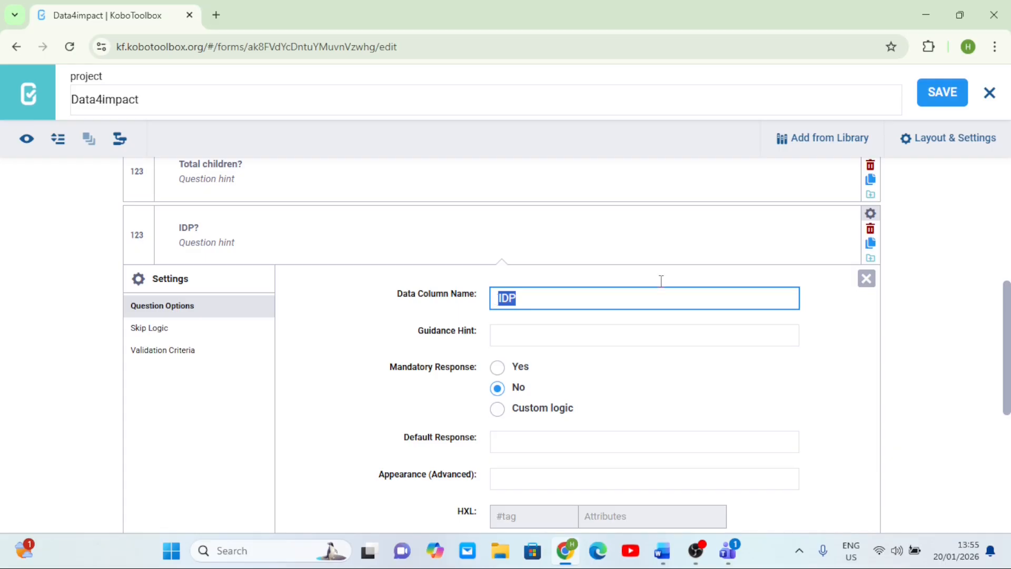
left_click(866, 278)
left_click(178, 425)
key("ctrl+v")
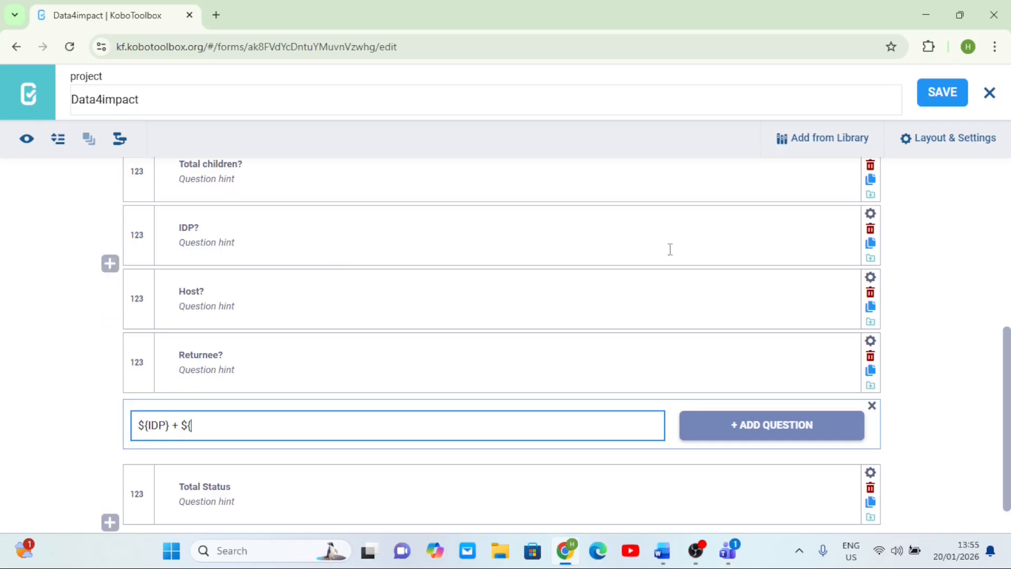
- Look up the Host? data column name and extend the label to ${IDP} + ${Host} +
left_click(870, 281)
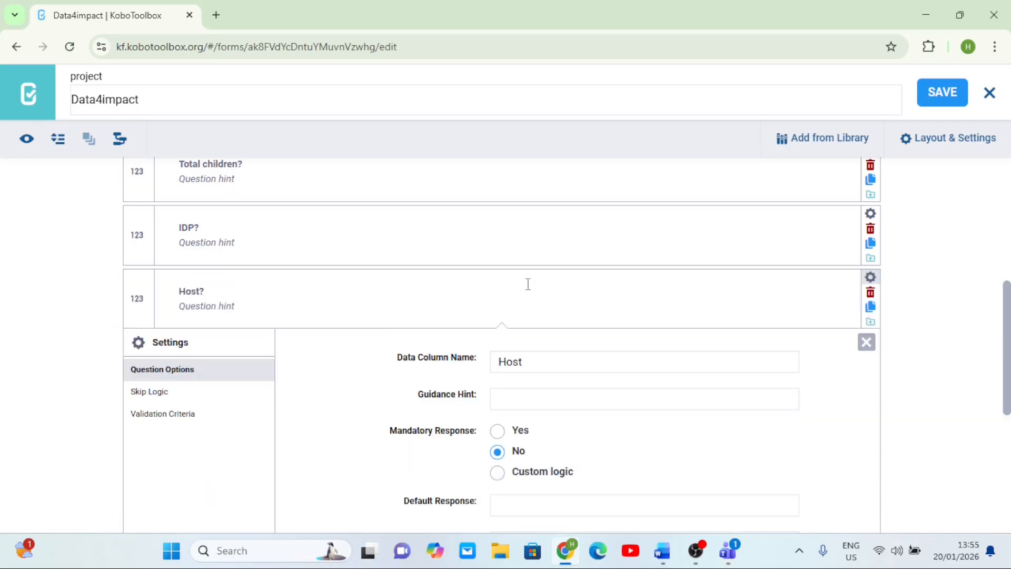
left_click_drag(530, 358, 493, 360)
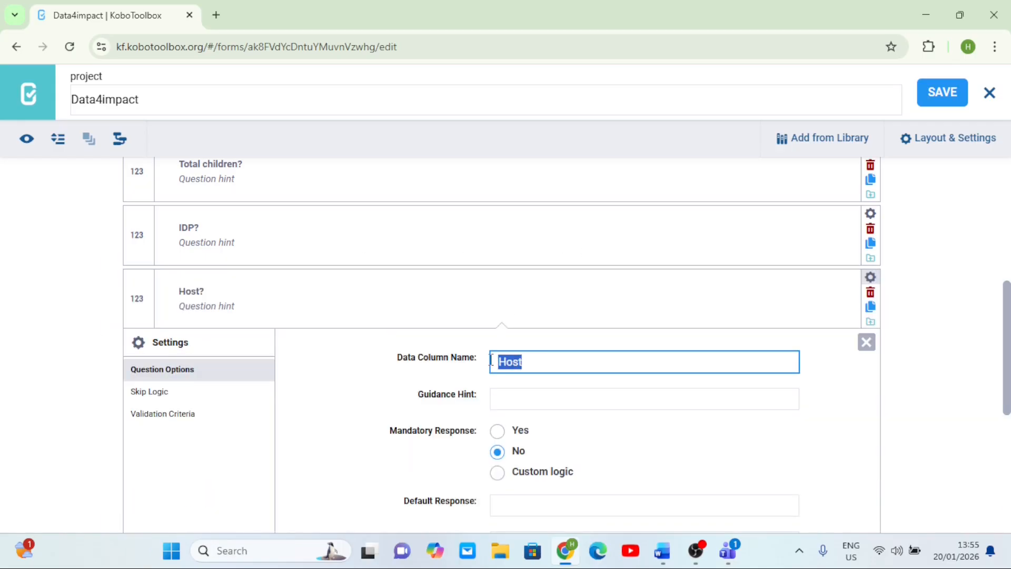
left_click(866, 342)
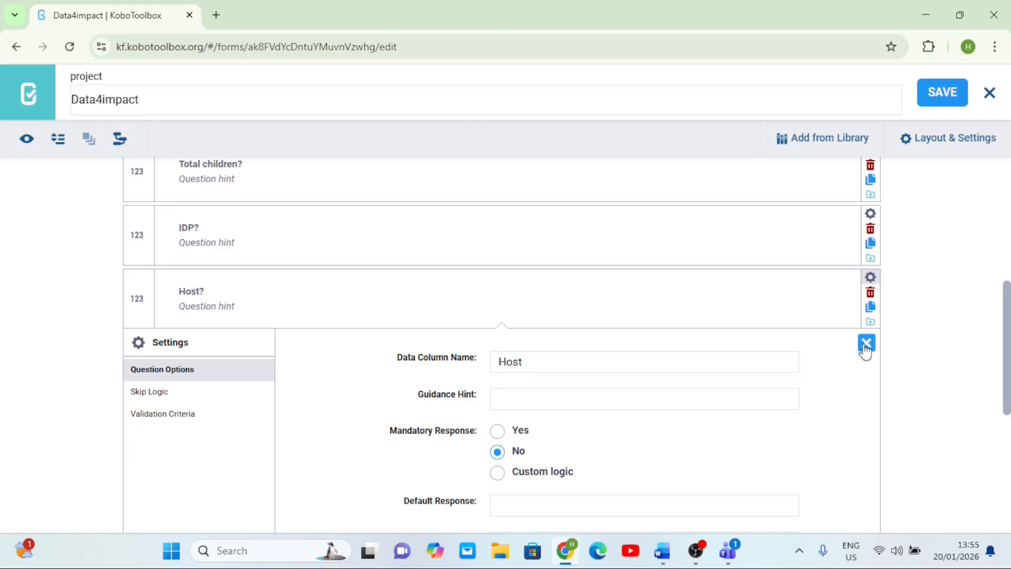
left_click(203, 428)
type("Host}")
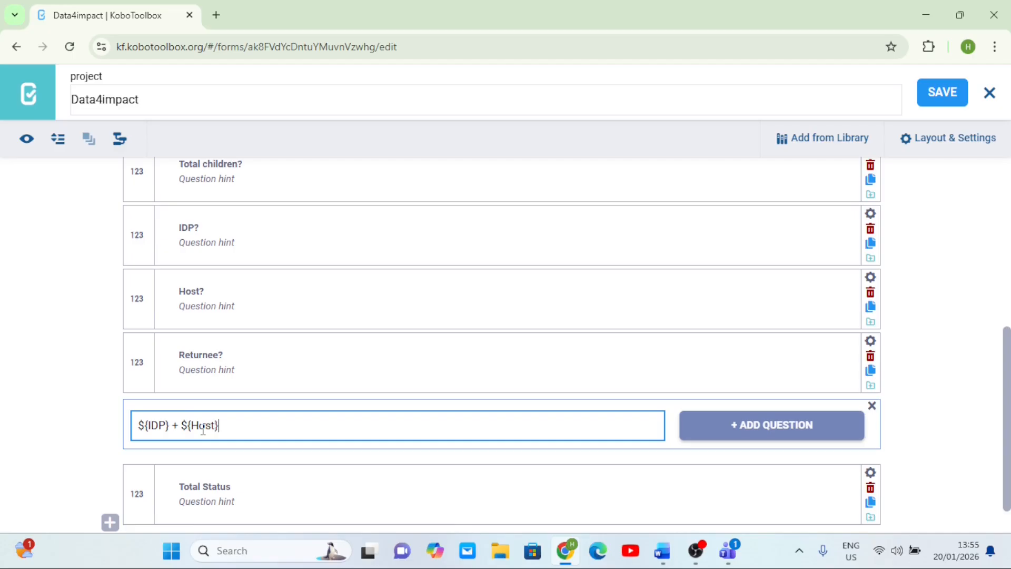
type(" + ${")
- Look up the Returnee? data column name and complete the label as ${IDP} + ${Host} + ${Returnee}
left_click(872, 341)
left_click_drag(552, 422, 487, 441)
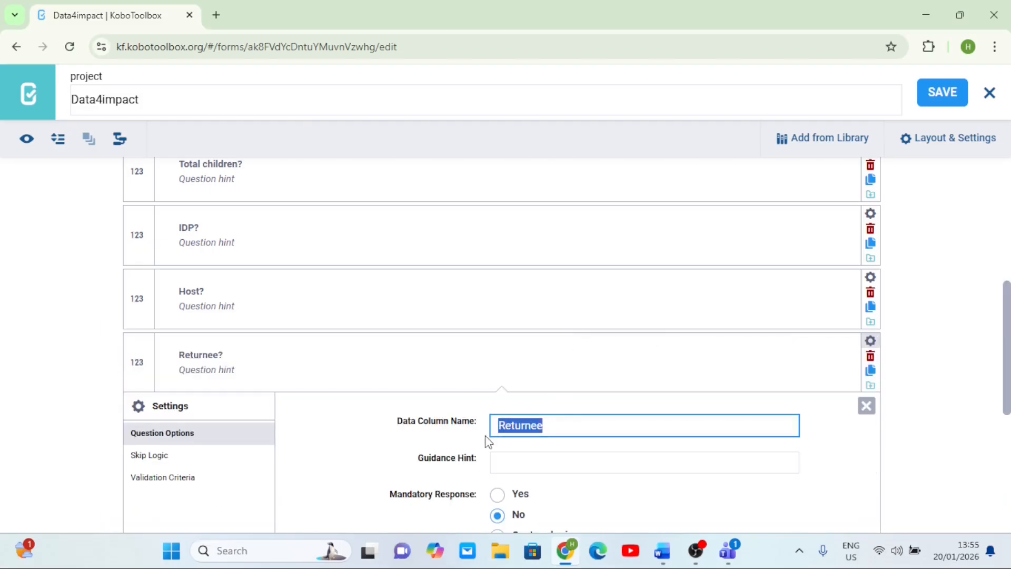
left_click(866, 406)
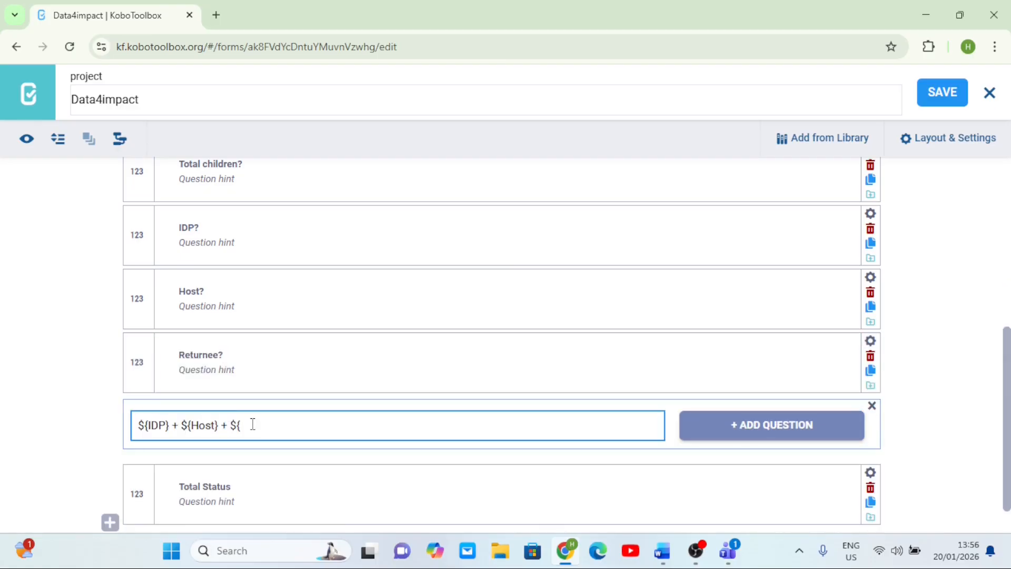
type("Returnee}")
- Add the ${IDP} + ${Host} + ${Returnee} question as a Calculate type and save the form
left_click(171, 429)
left_click(757, 420)
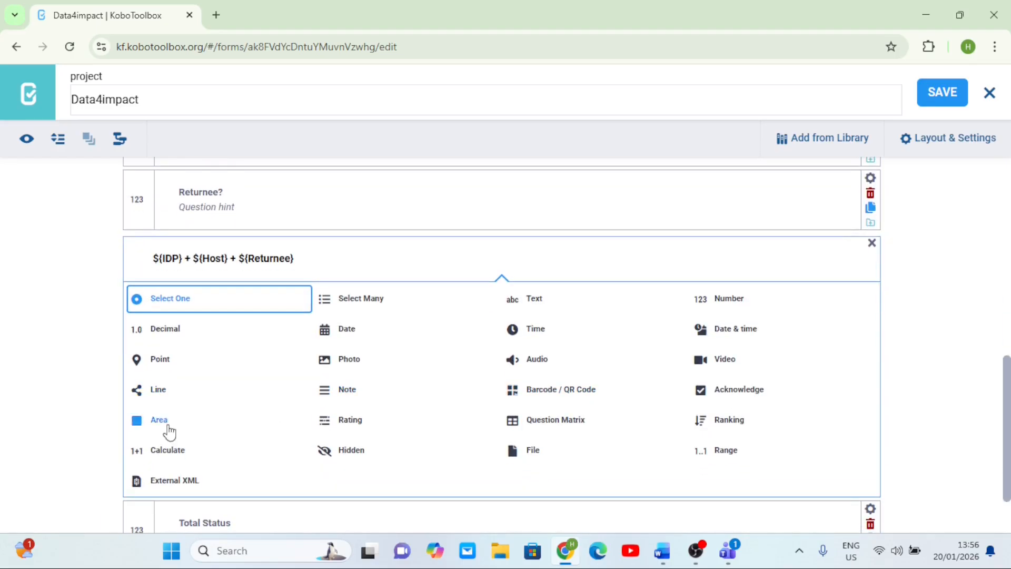
left_click(183, 456)
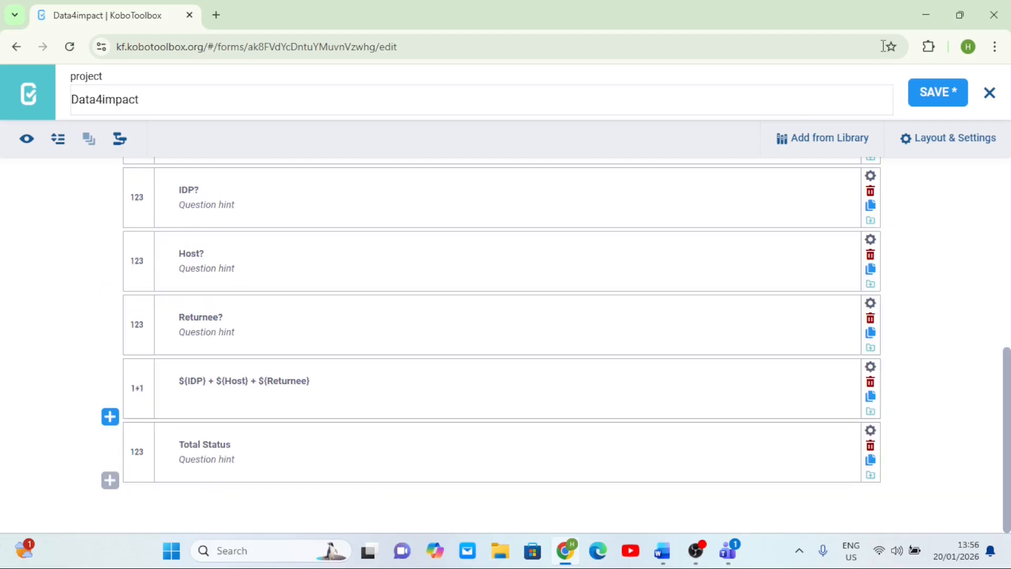
left_click(936, 93)
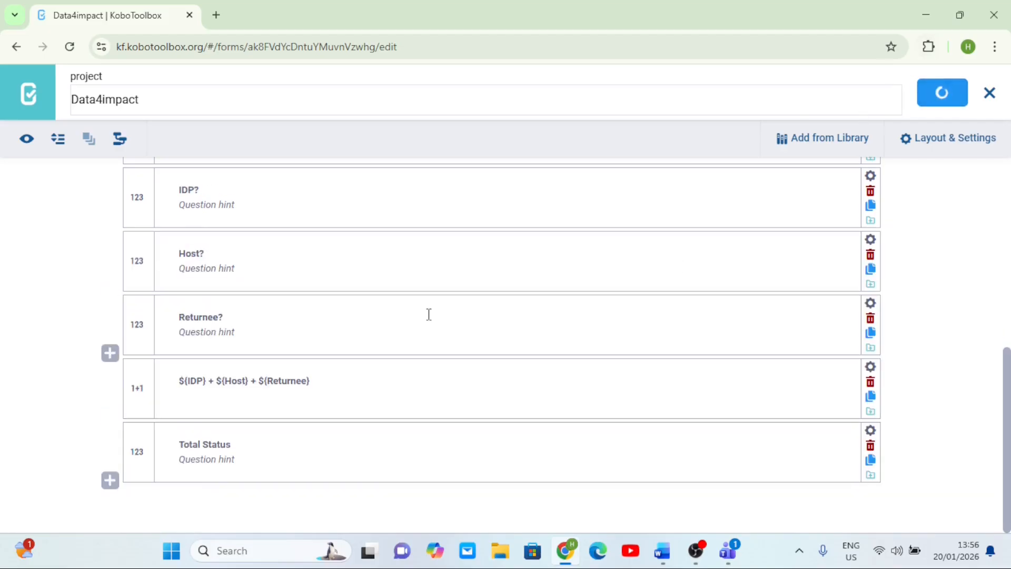
- Review the questions and both calculations in the form
scroll(429, 314, "up", 5)
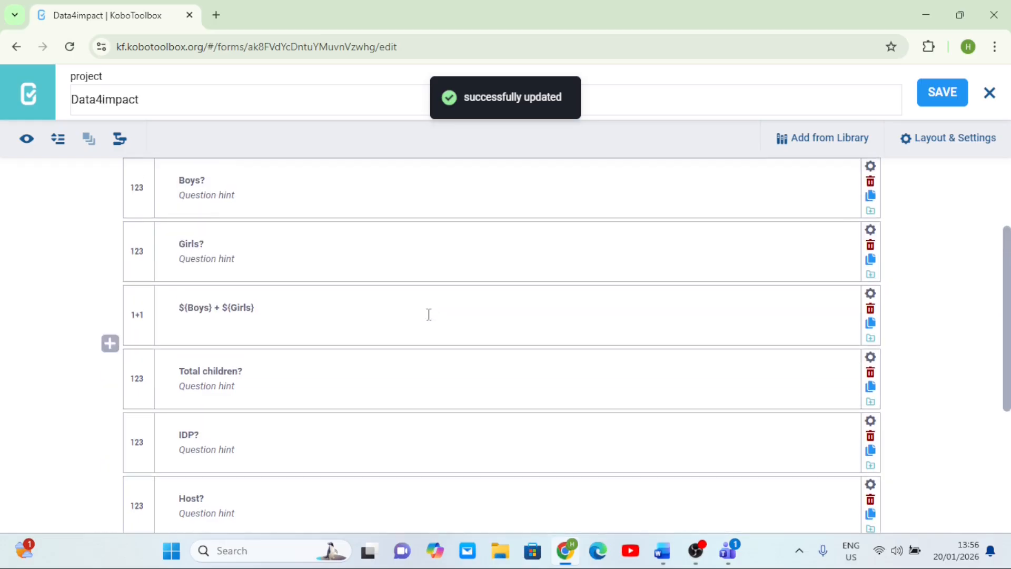
scroll(429, 315, "up", 1)
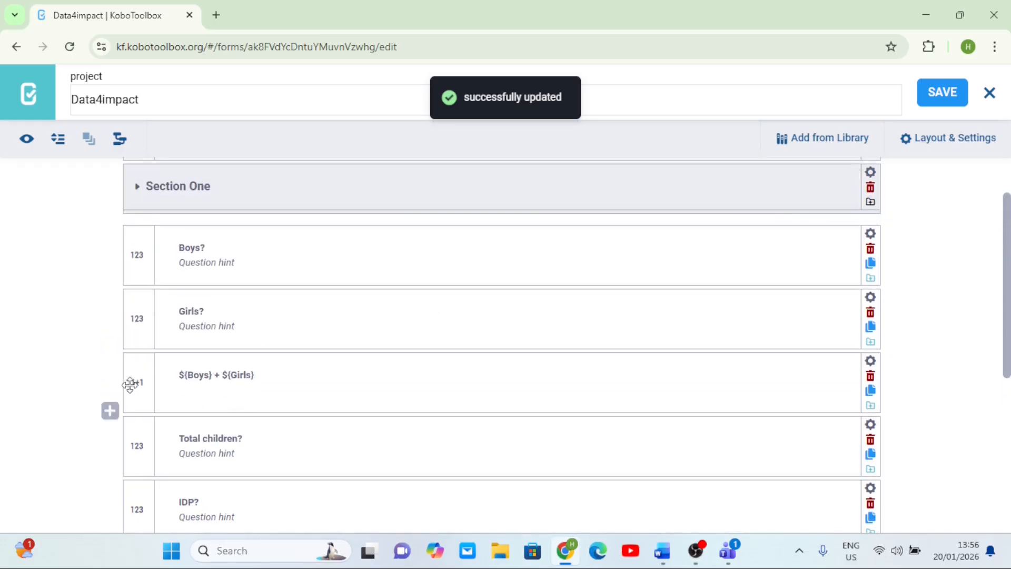
scroll(309, 376, "down", 1)
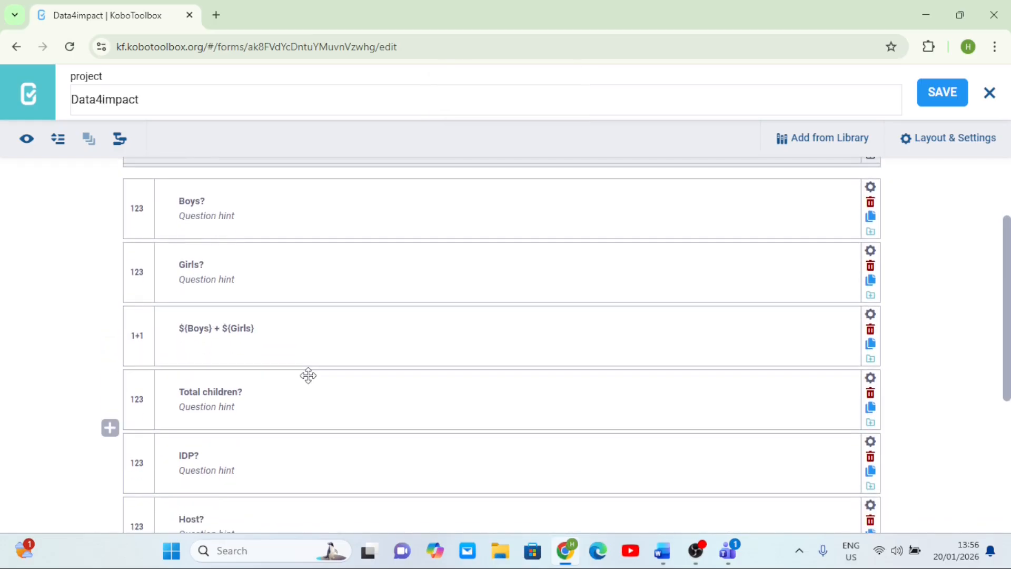
scroll(308, 375, "down", 1)
scroll(309, 375, "up", 1)
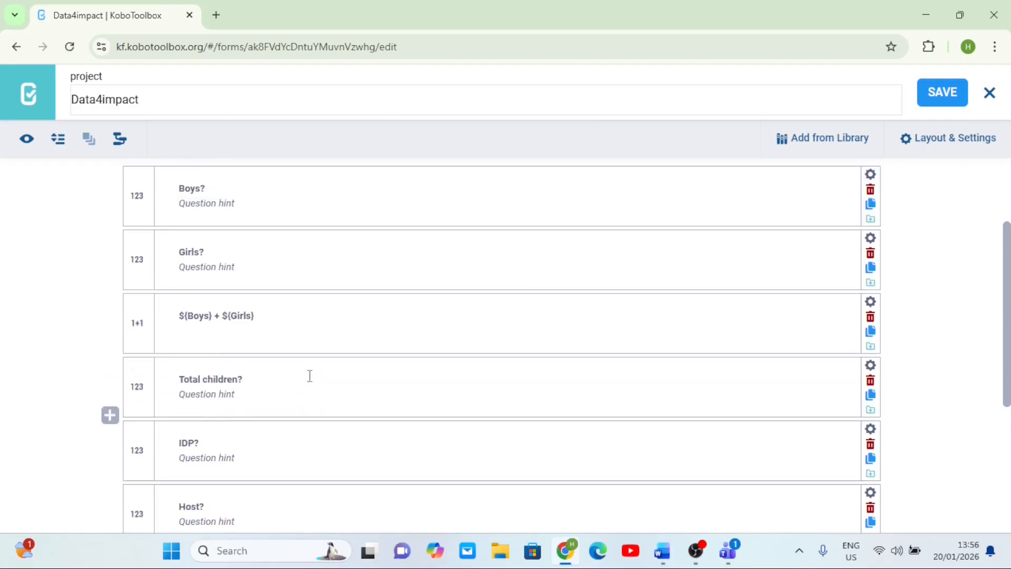
scroll(310, 376, "down", 5)
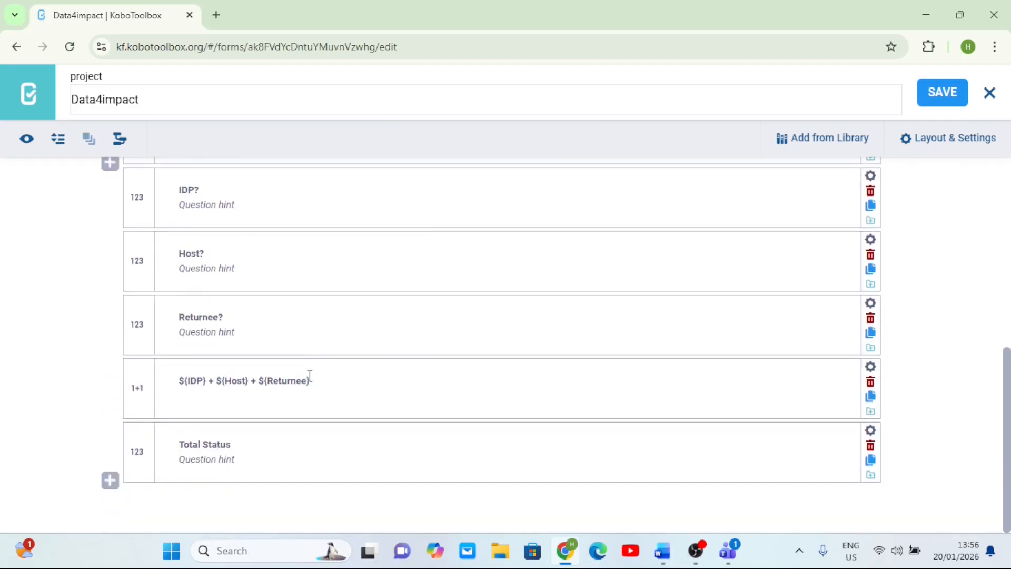
scroll(416, 362, "up", 1)
scroll(416, 362, "down", 1)
scroll(517, 422, "up", 1)
scroll(517, 422, "down", 1)
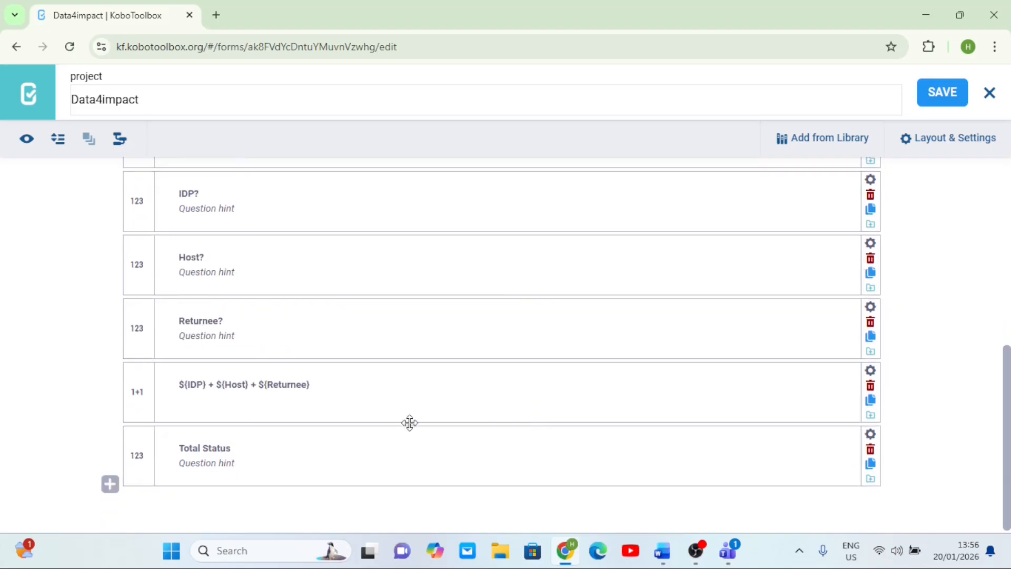
scroll(474, 379, "up", 5)
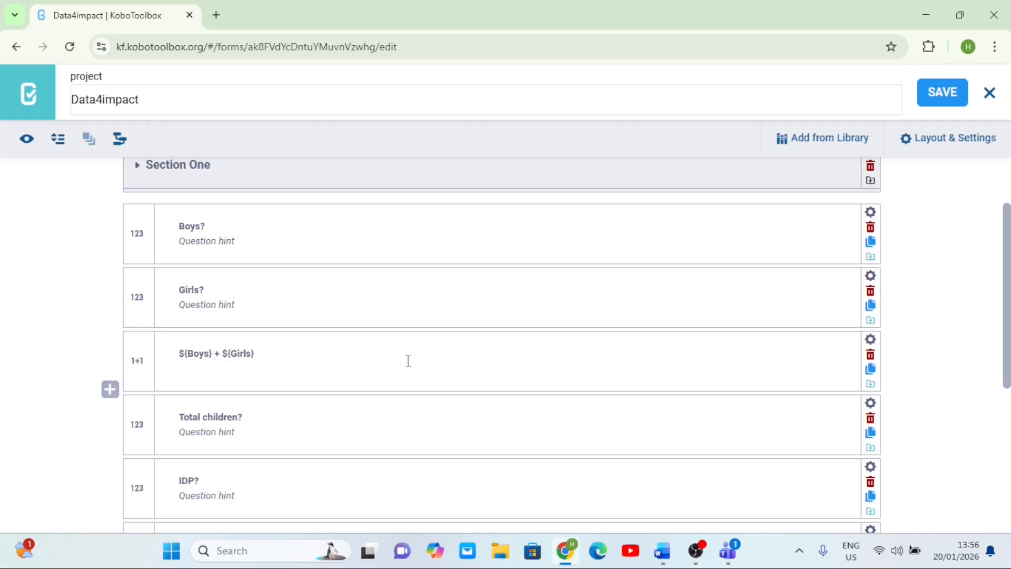
scroll(408, 361, "down", 5)
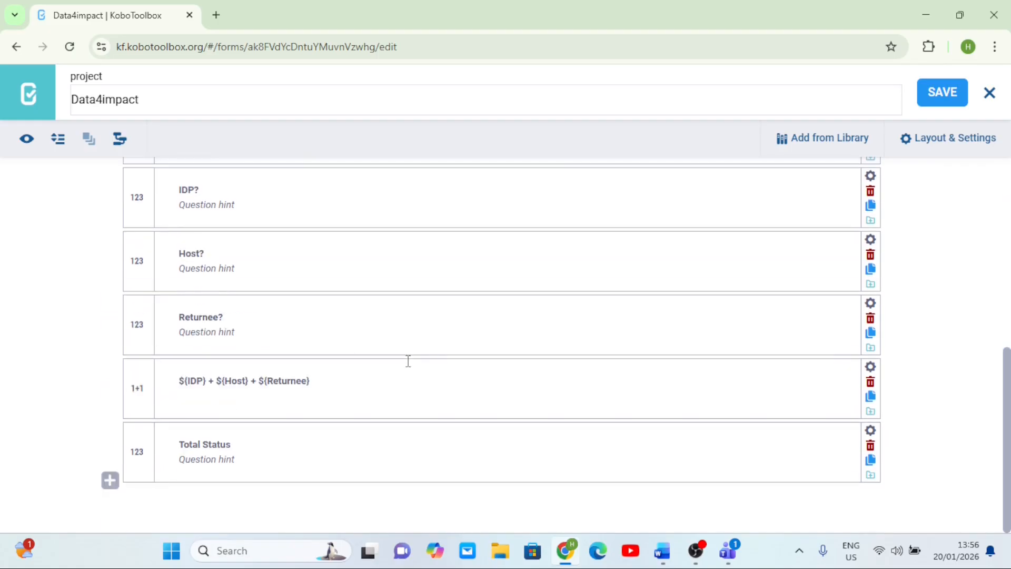
- Open the Total Status question's validation criteria and start its validation code with .=
left_click(871, 430)
scroll(527, 424, "down", 3)
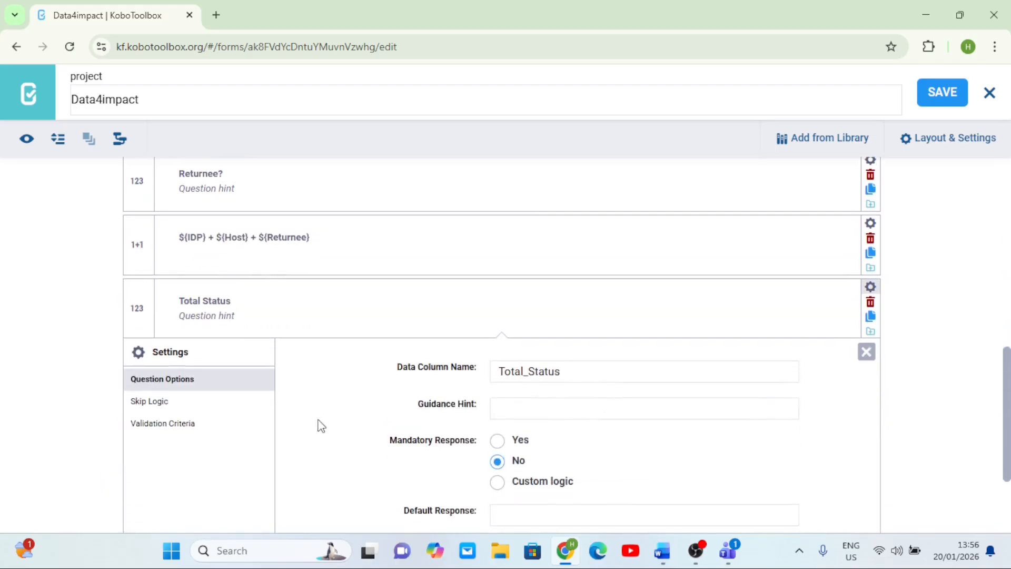
left_click(185, 430)
left_click(541, 430)
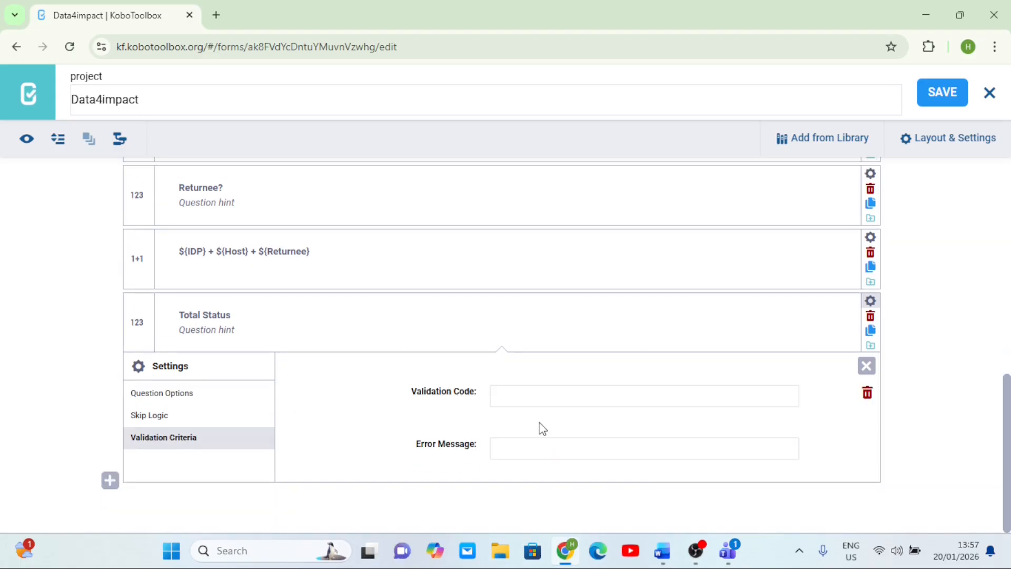
left_click(525, 393)
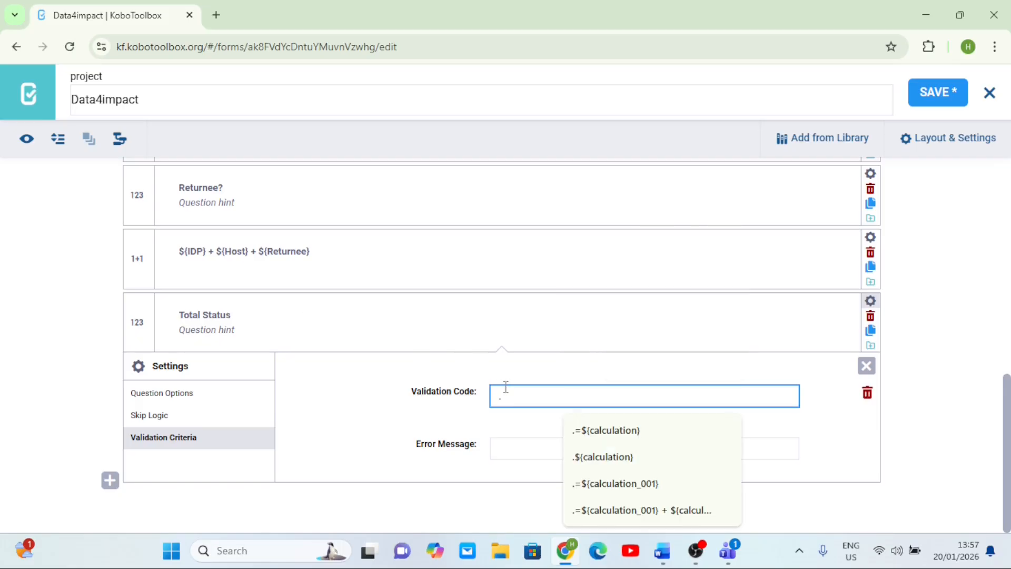
scroll(434, 317, "up", 2)
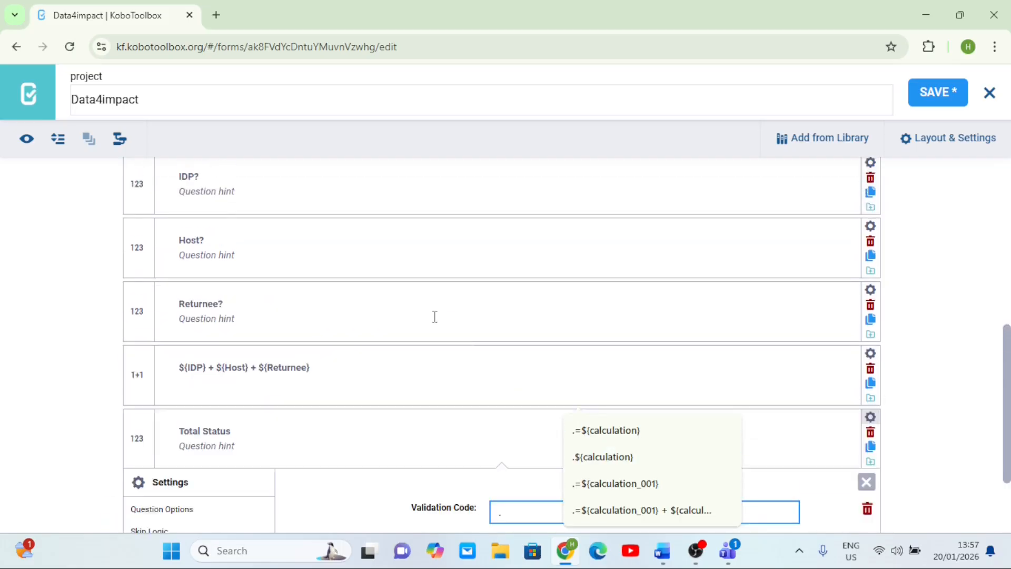
scroll(435, 316, "down", 2)
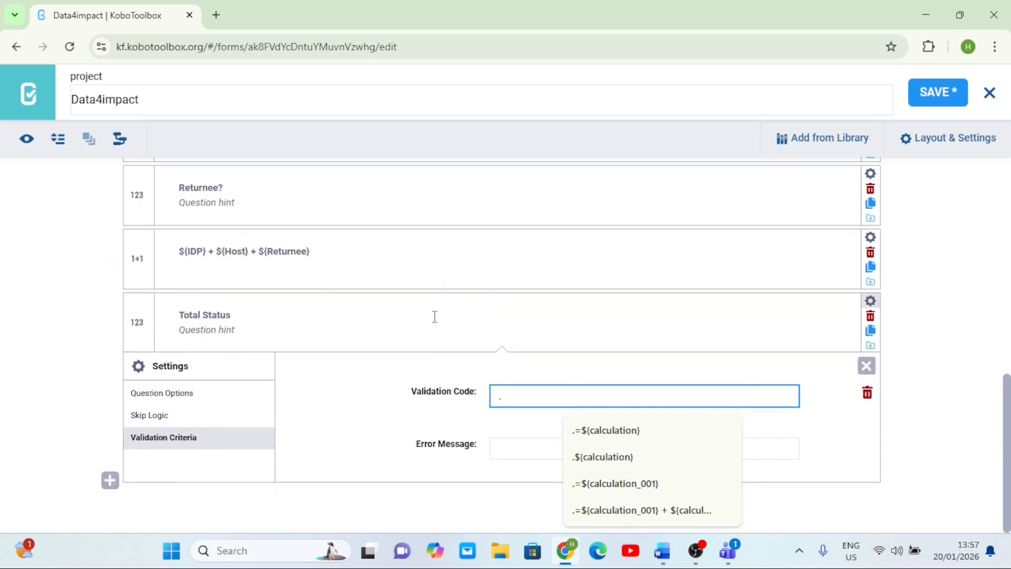
type("=")
- Look up the ${Boys} + ${Girls} calculation's data column name and set Total Status's validation code to .=${calculation}
scroll(434, 316, "up", 4)
scroll(433, 316, "up", 2)
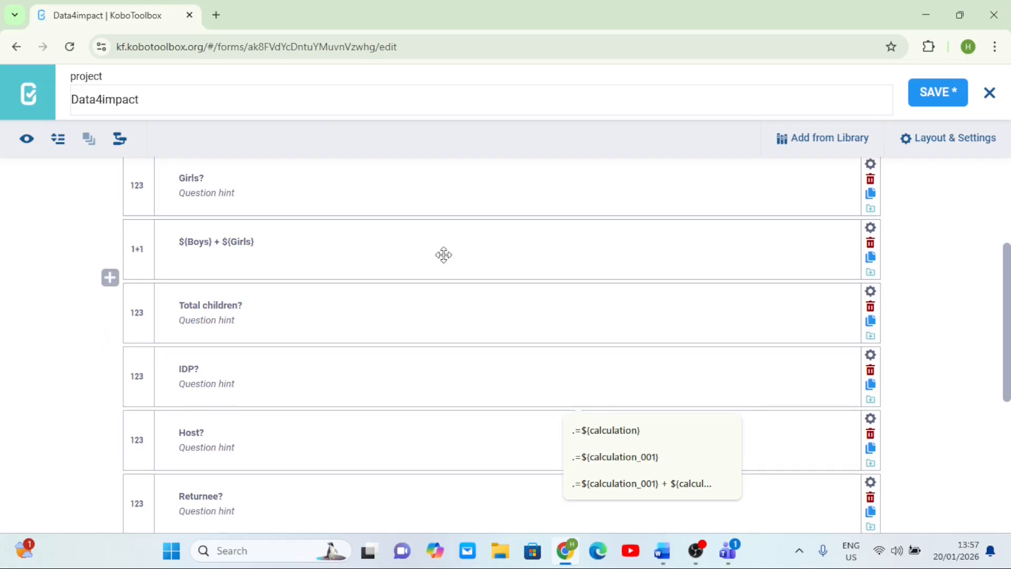
left_click(871, 227)
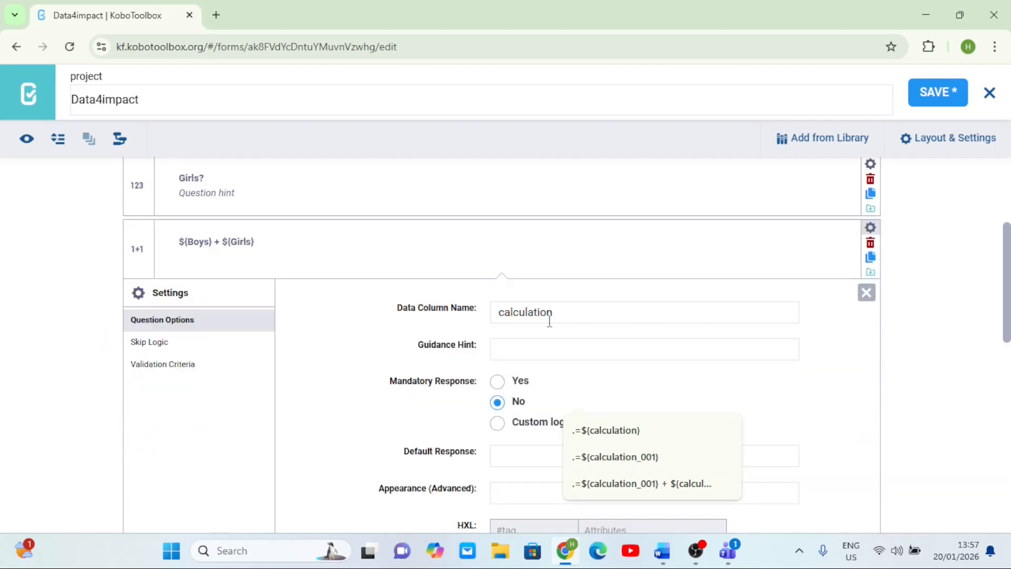
left_click_drag(553, 313, 493, 311)
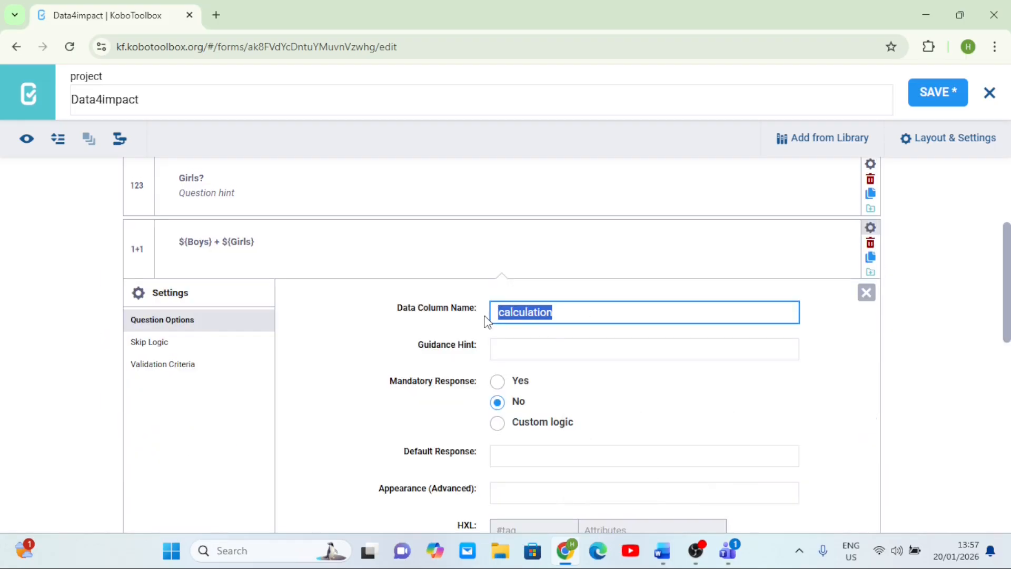
left_click(866, 292)
scroll(687, 396, "down", 5)
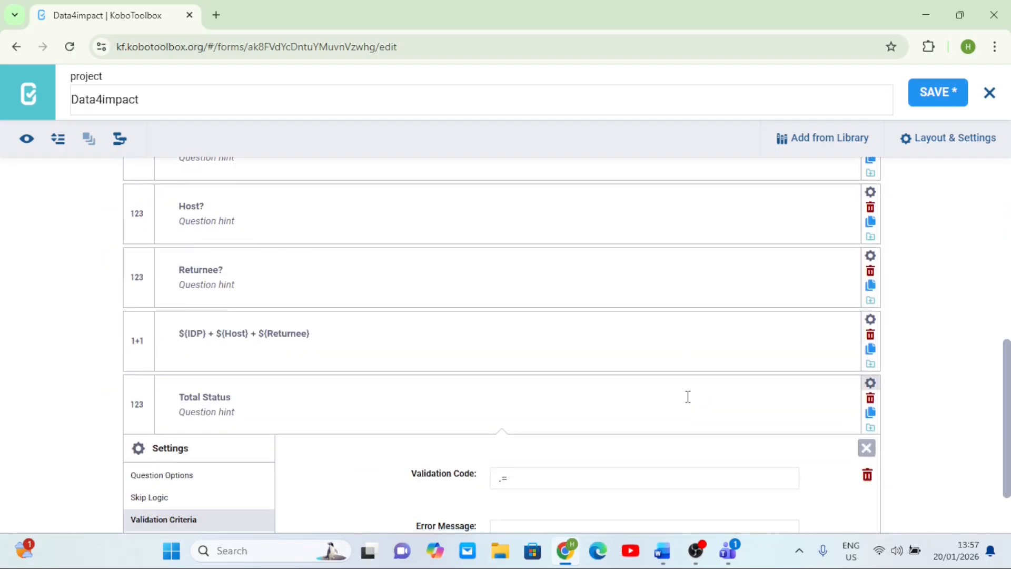
left_click(531, 401)
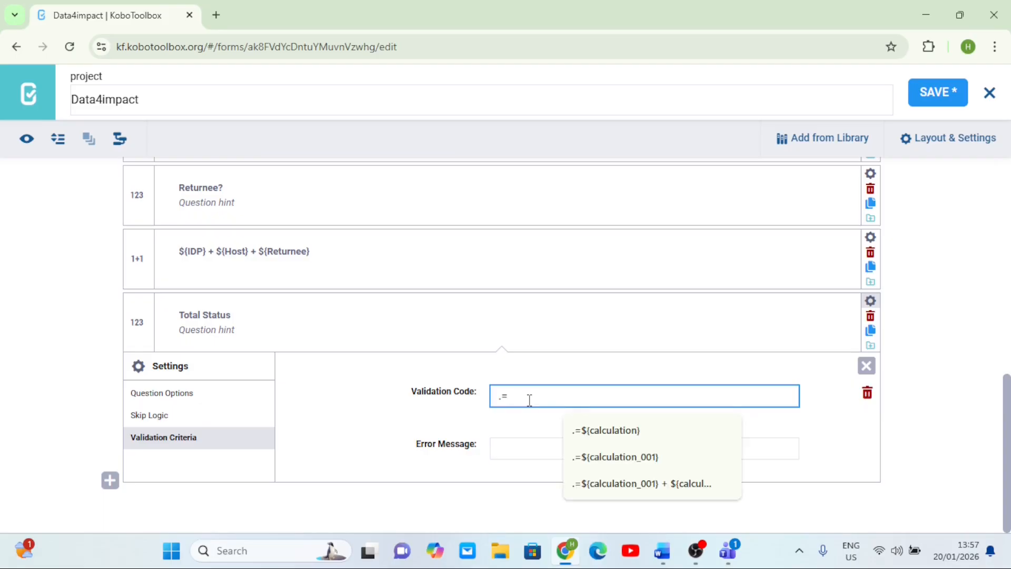
type(".=${calculation}")
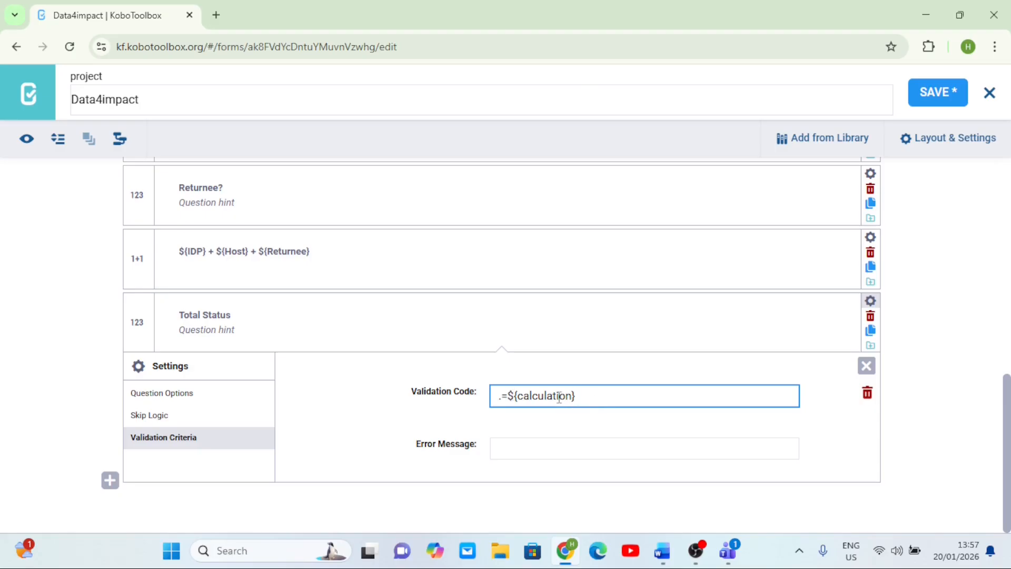
- Set Total Status's error message to "Please, do it well, (${calculation})" by reusing the validation code's reference, then save and close the form editor
left_click(529, 449)
type("Please,")
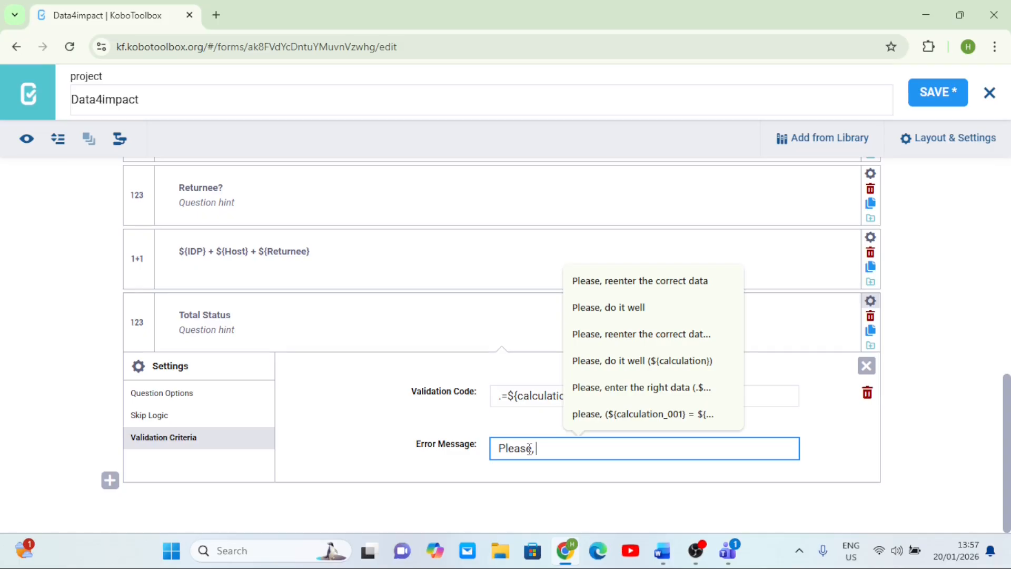
type(" do it well, (")
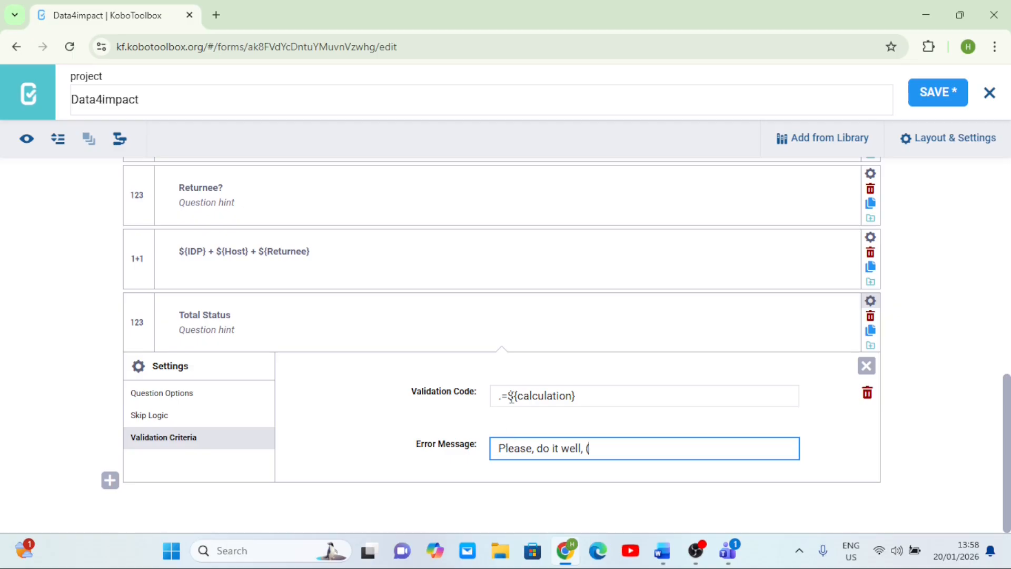
left_click_drag(510, 395, 578, 397)
key("ctrl+c")
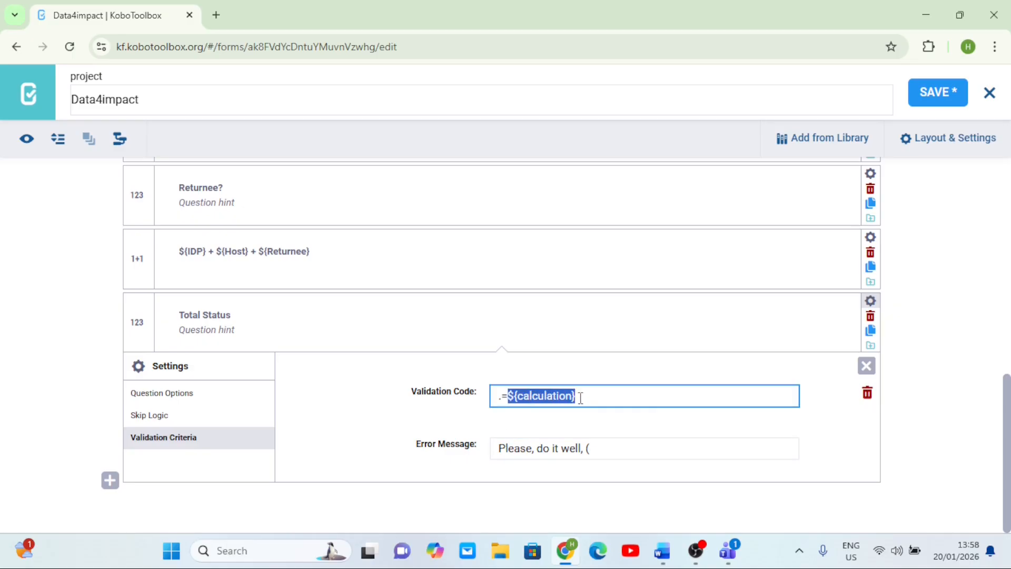
left_click(606, 448)
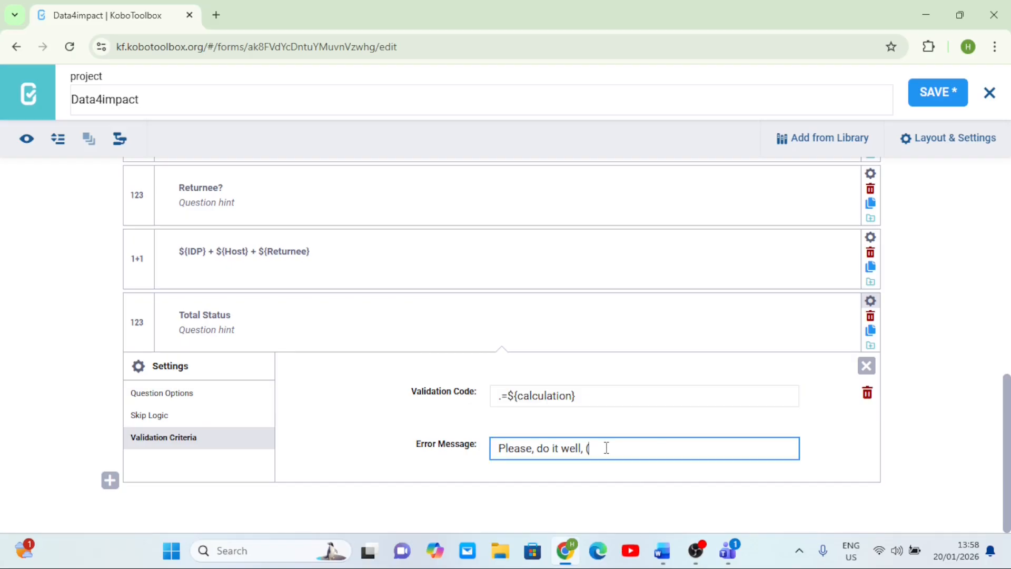
key("ctrl+v")
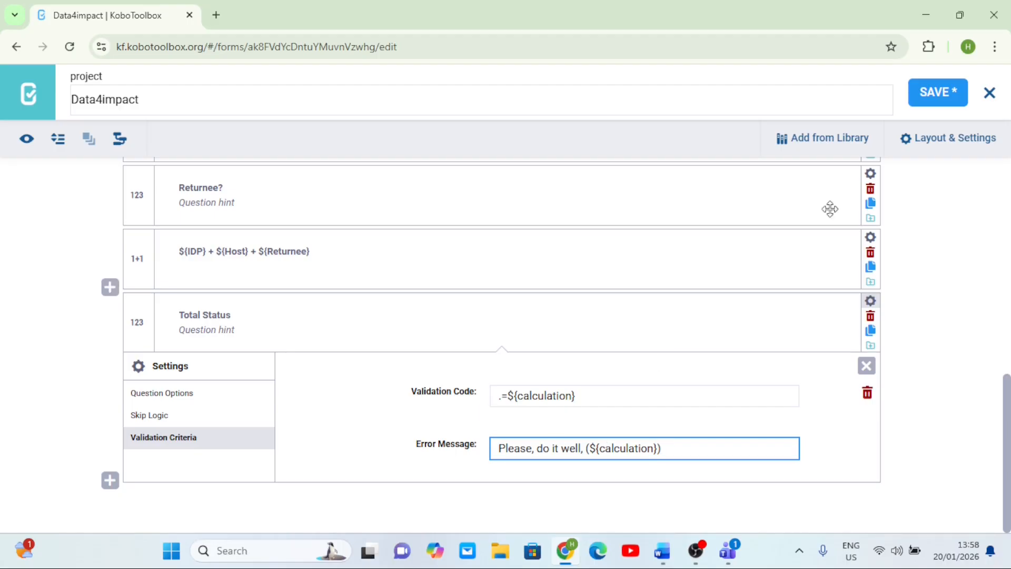
left_click(934, 91)
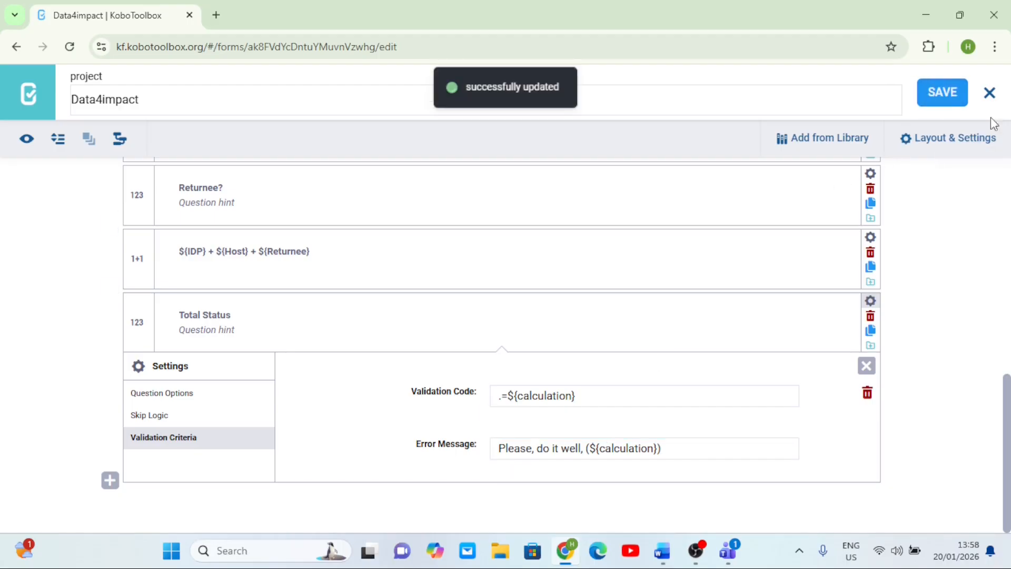
left_click(989, 93)
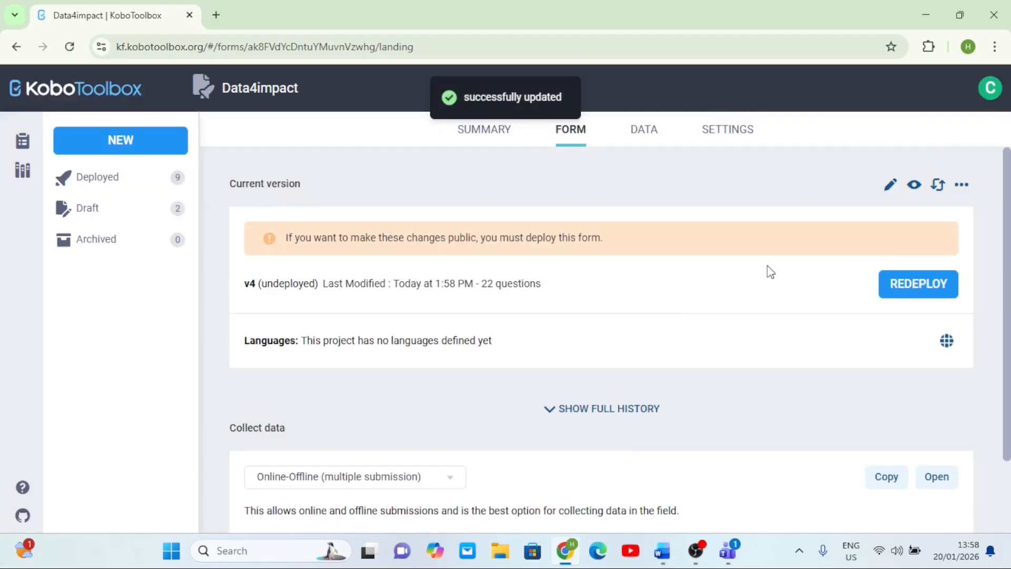
- Open the form preview and answer 2 for Boys and 2 for Girls
left_click(915, 187)
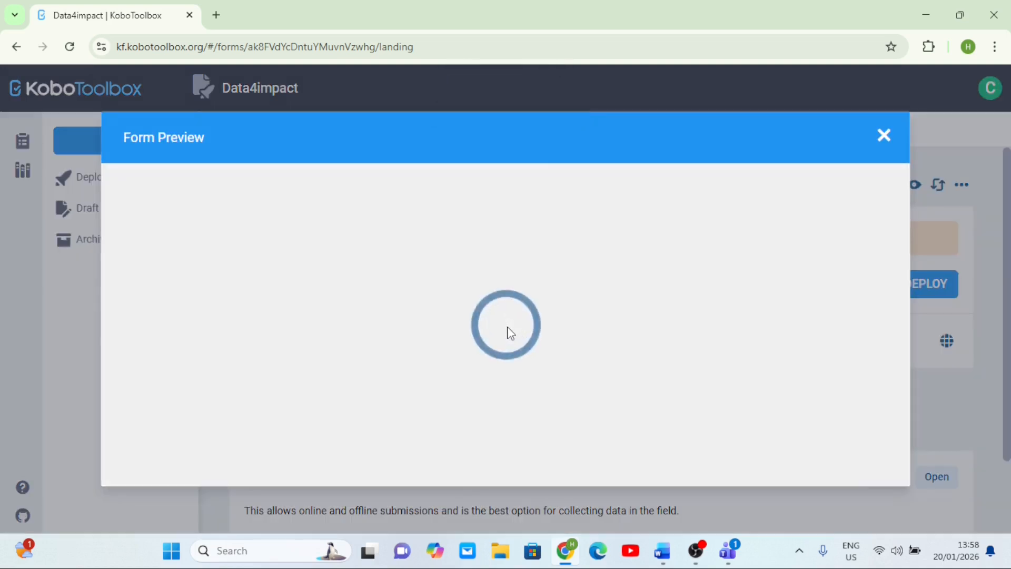
scroll(509, 332, "down", 2)
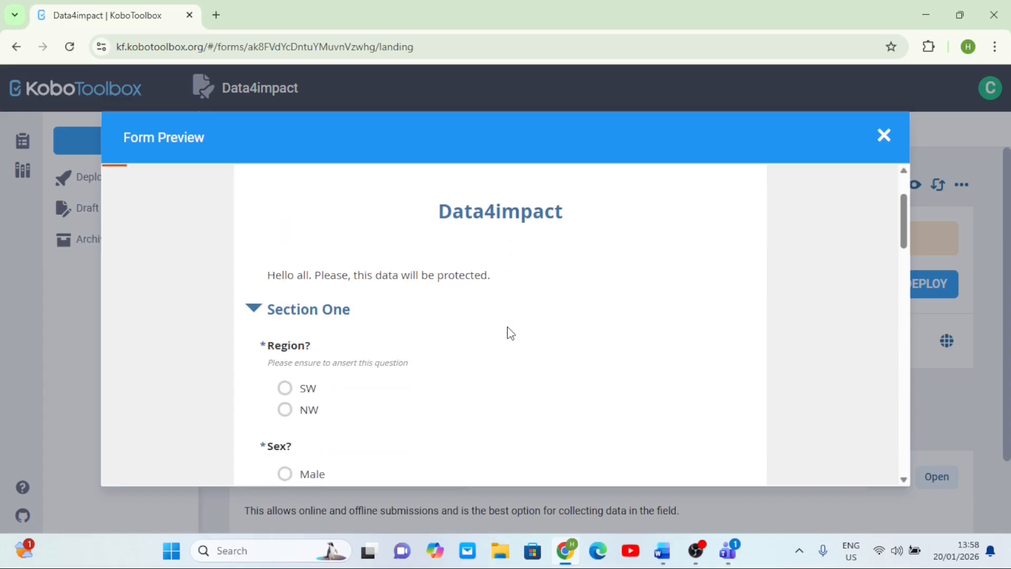
left_click(256, 310)
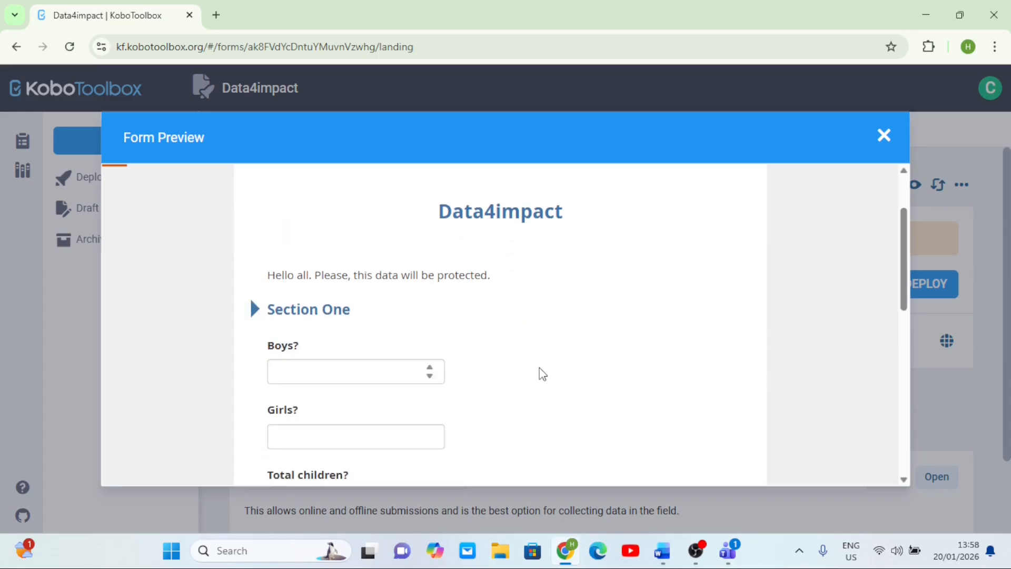
scroll(540, 373, "down", 6)
scroll(539, 373, "up", 4)
scroll(540, 372, "up", 4)
scroll(539, 372, "down", 1)
left_click(306, 292)
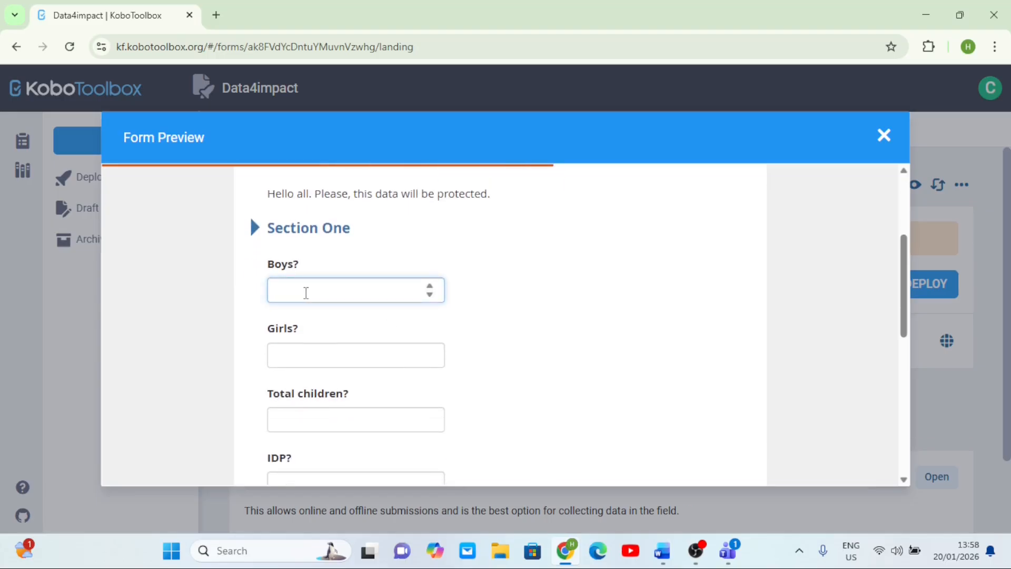
type("2")
left_click(327, 359)
type("2")
- In the preview, answer 1 for IDP, 2 for Host and 4 for Returnee
scroll(329, 363, "down", 2)
left_click(353, 330)
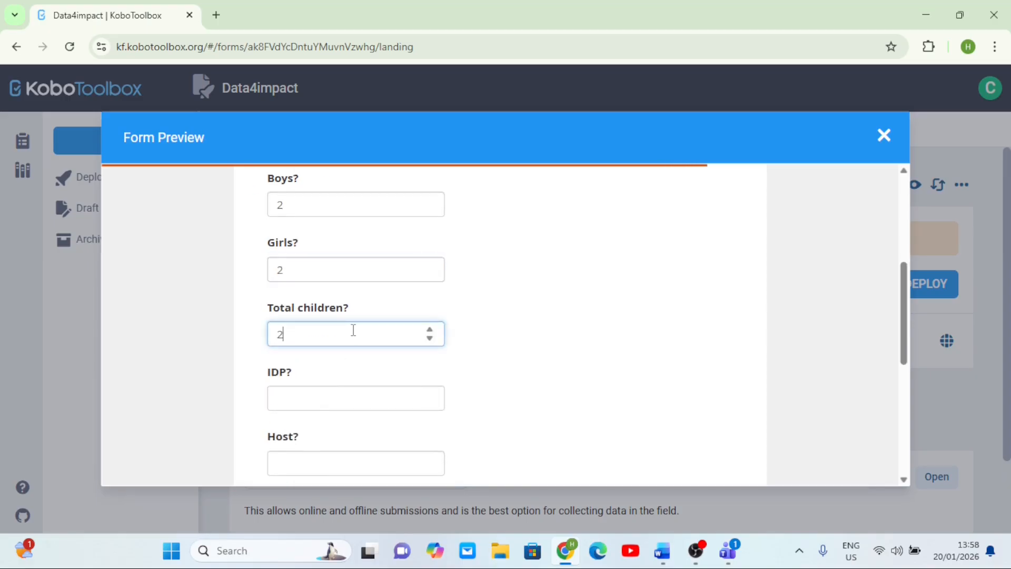
scroll(534, 313, "down", 2)
left_click(277, 313)
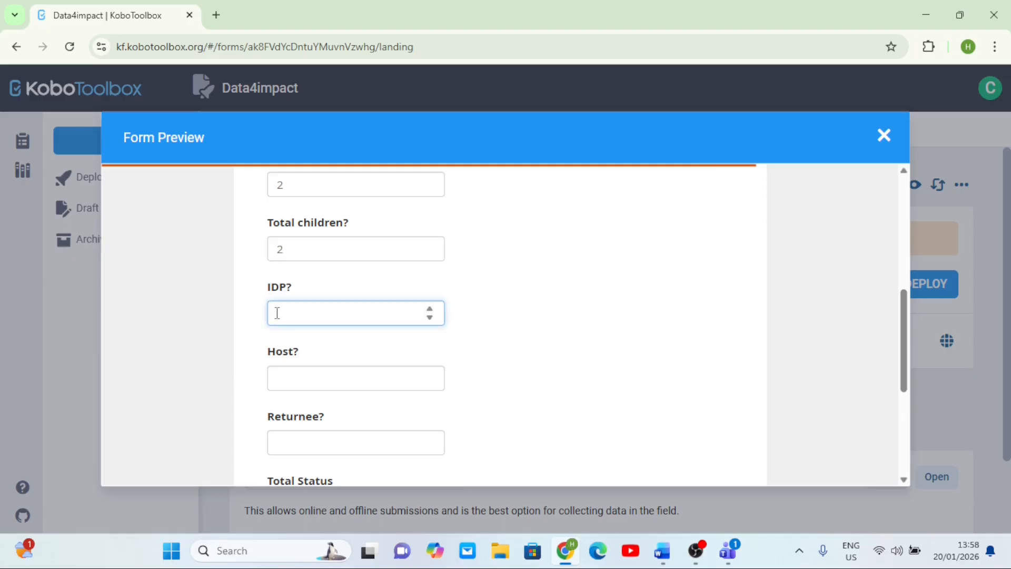
left_click(346, 383)
type("2")
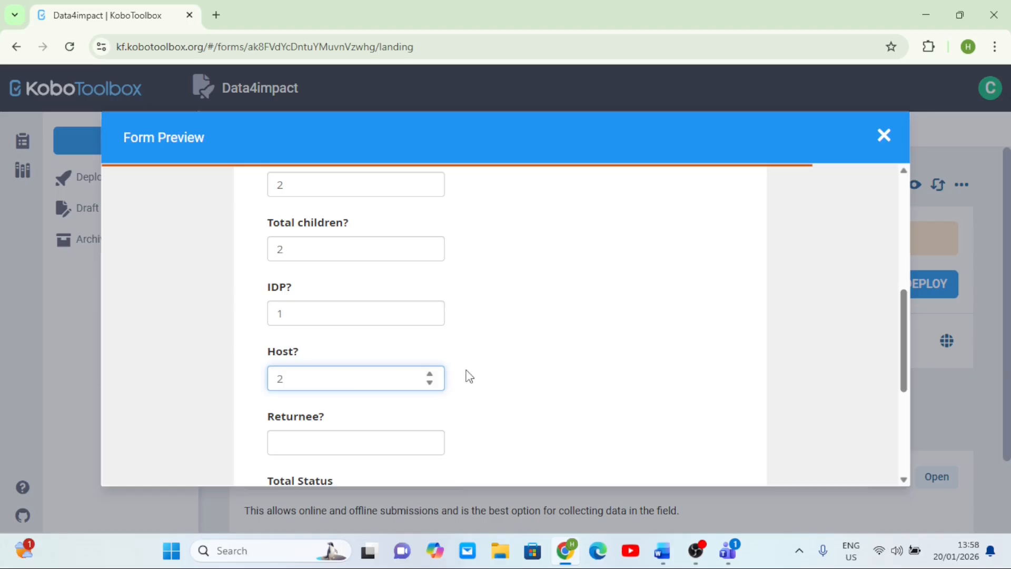
left_click(330, 444)
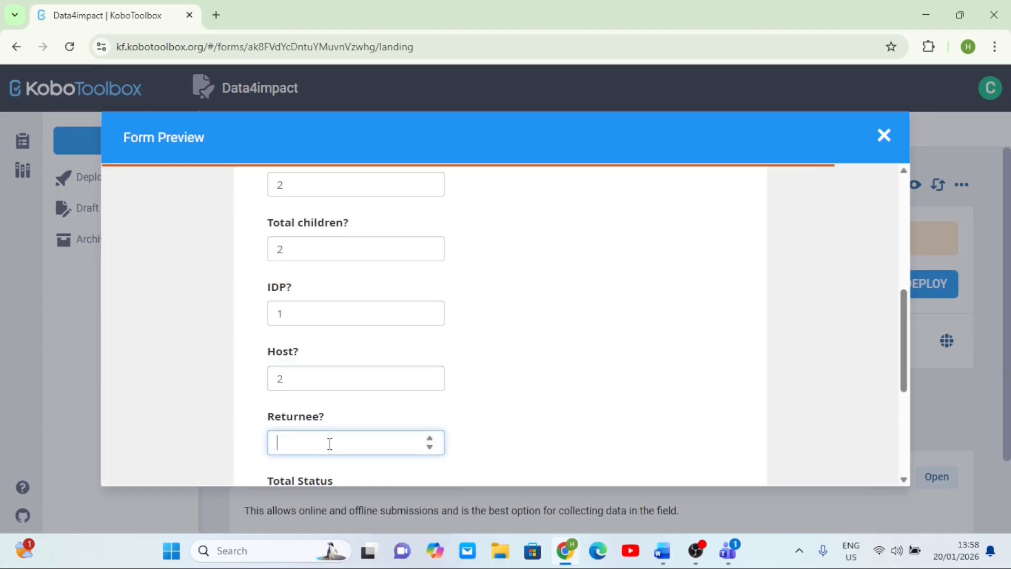
left_click(670, 356)
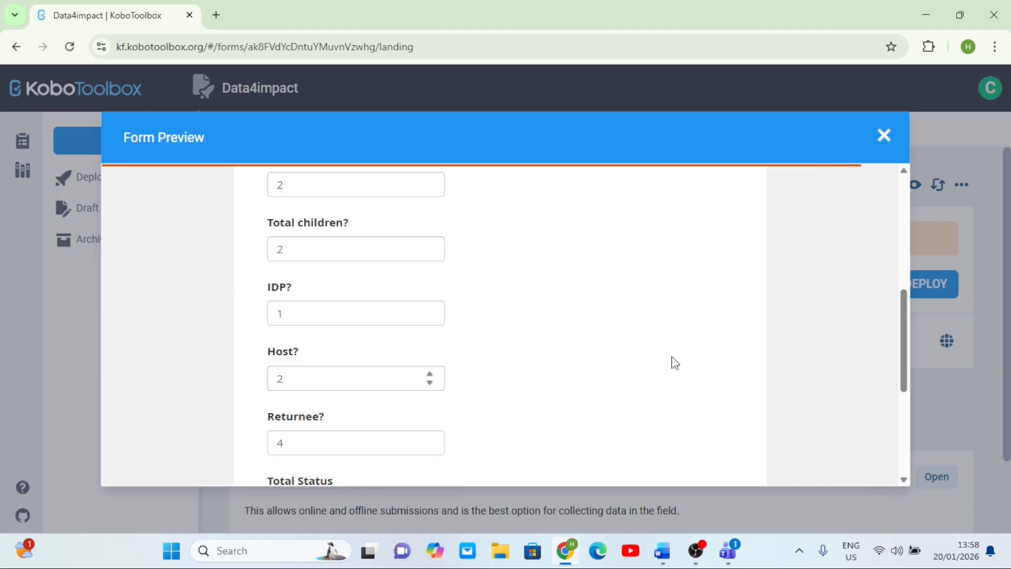
- Enter 5 in the preview's Total Status question to test its validation
scroll(670, 356, "down", 2)
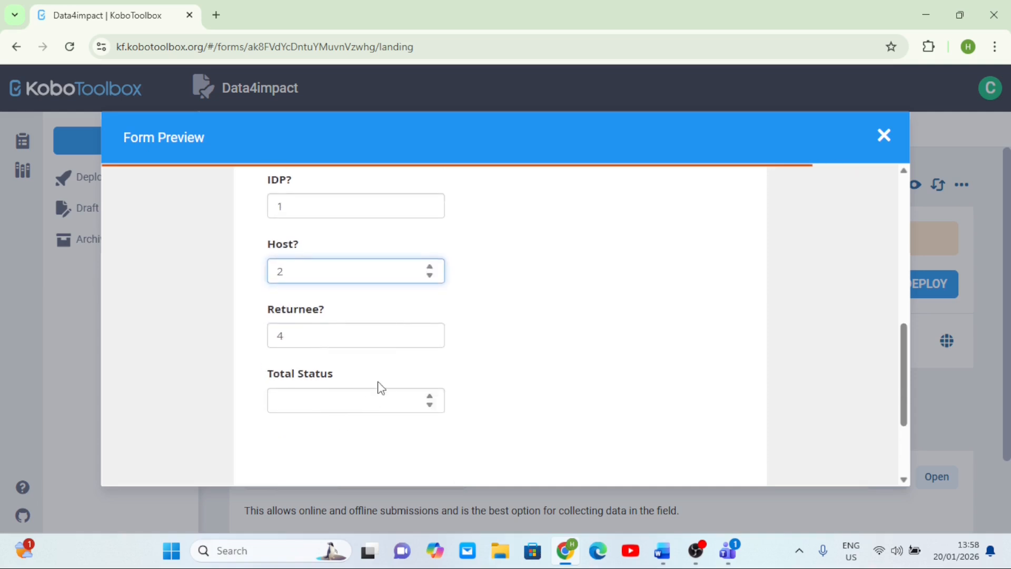
left_click(296, 335)
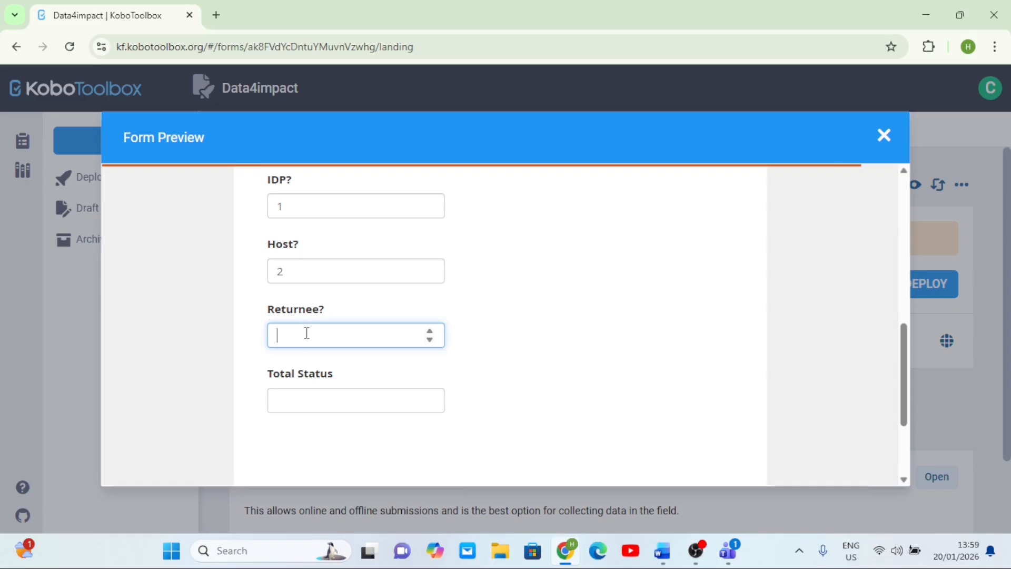
left_click(341, 401)
type("5")
left_click(537, 340)
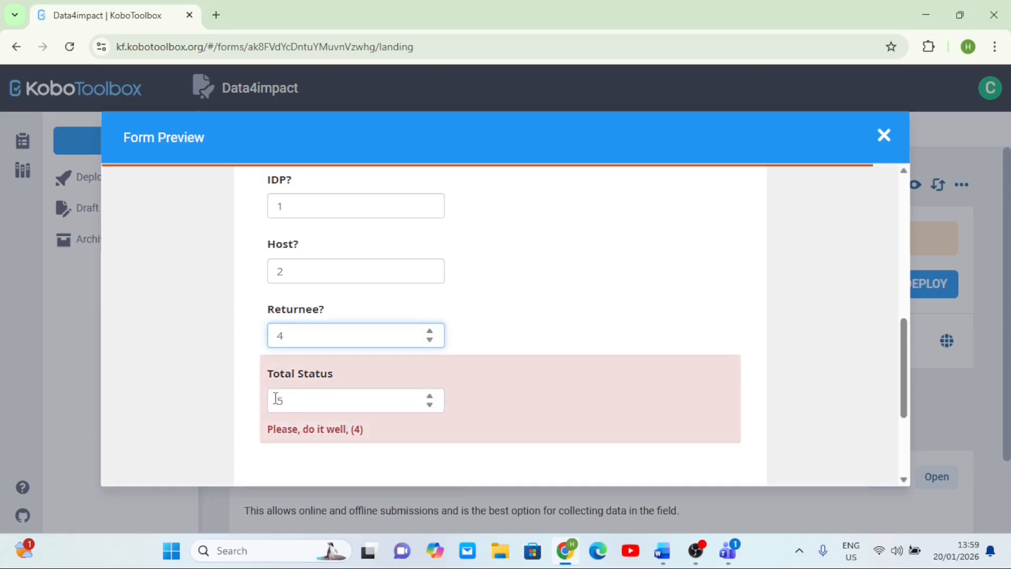
- Review the preview's answers and the Total Status validation message, then close the preview
scroll(345, 413, "up", 1)
scroll(345, 413, "down", 1)
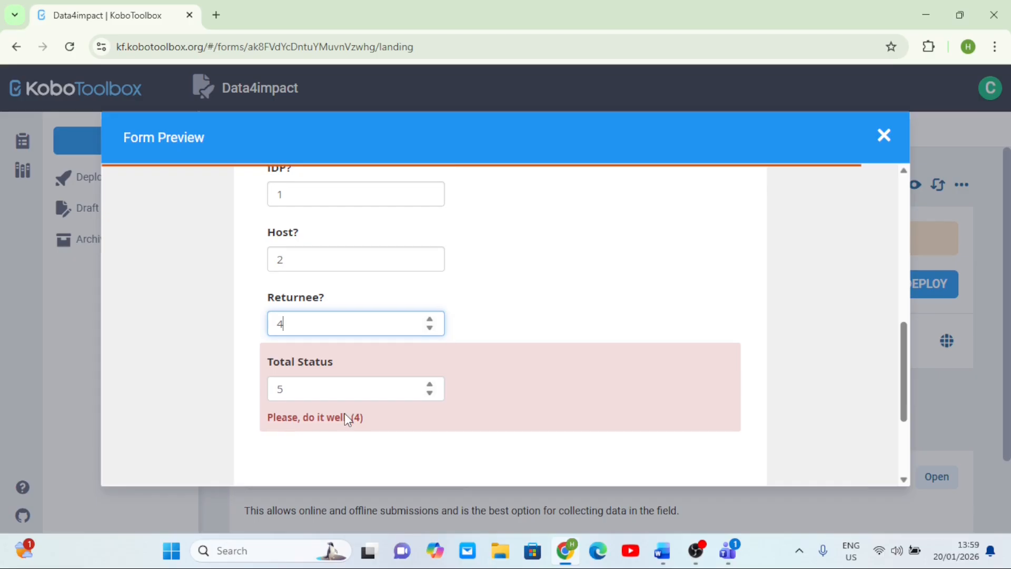
scroll(345, 412, "up", 1)
scroll(345, 413, "down", 1)
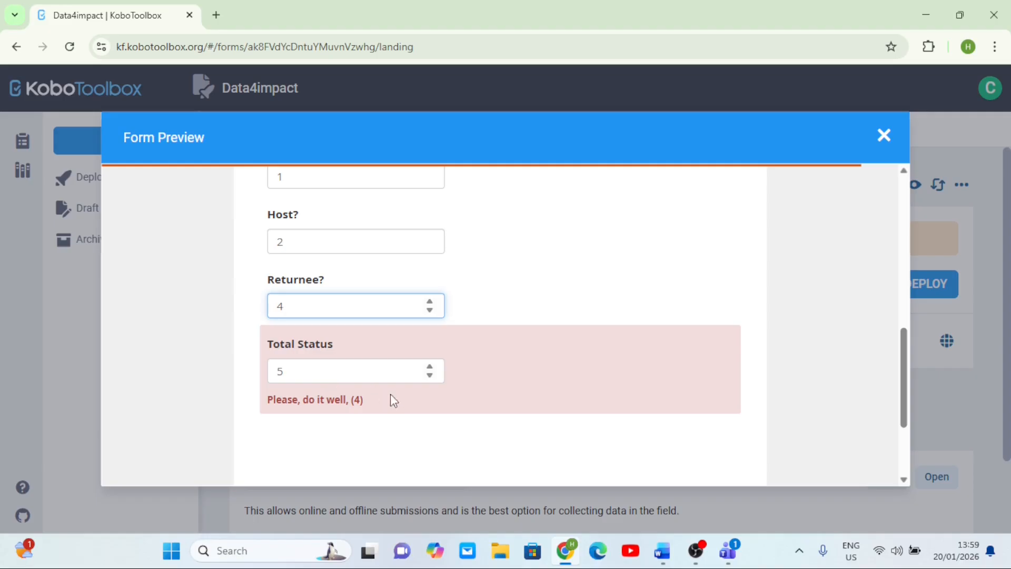
scroll(375, 404, "up", 6)
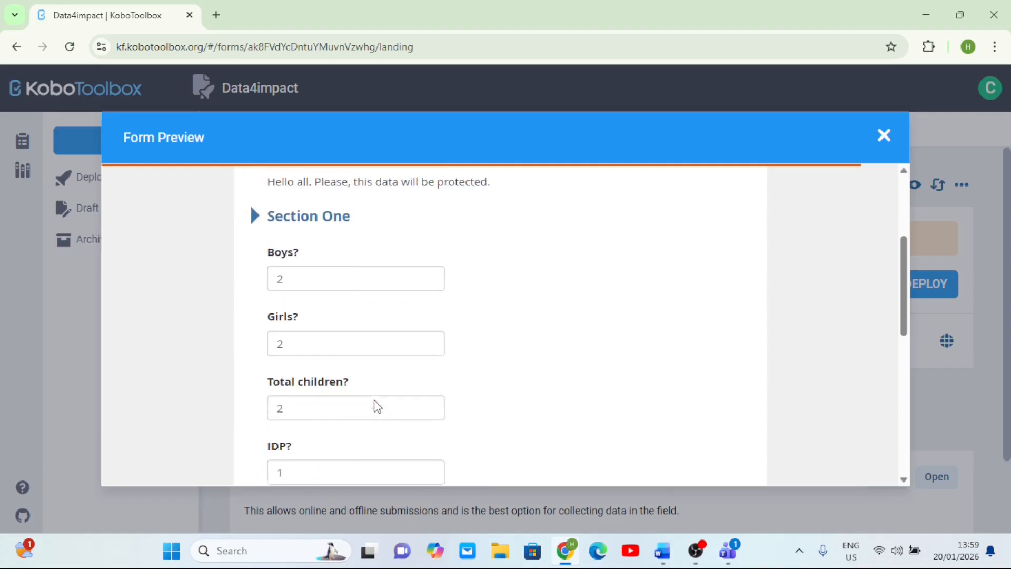
scroll(375, 404, "down", 3)
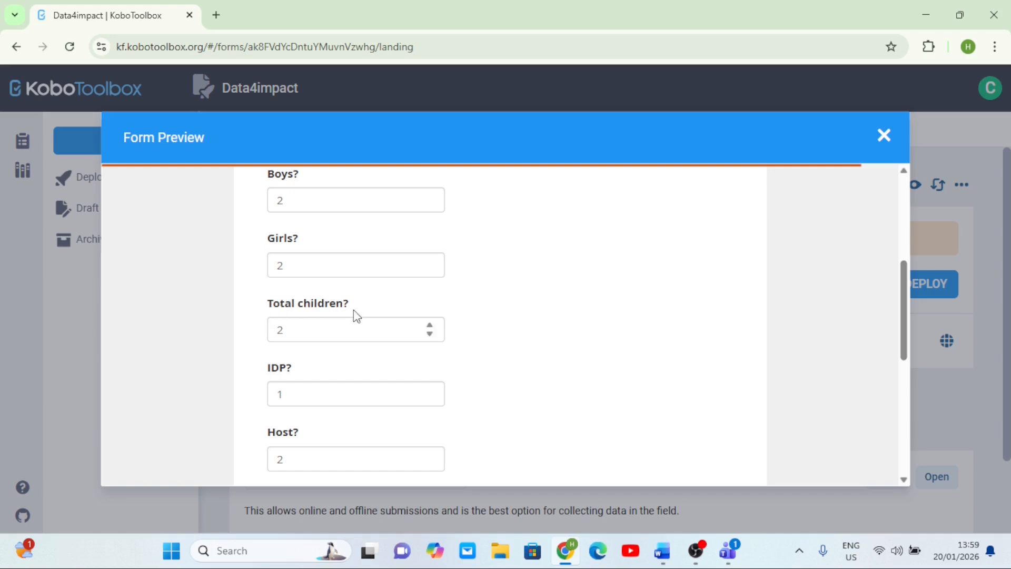
scroll(354, 311, "down", 7)
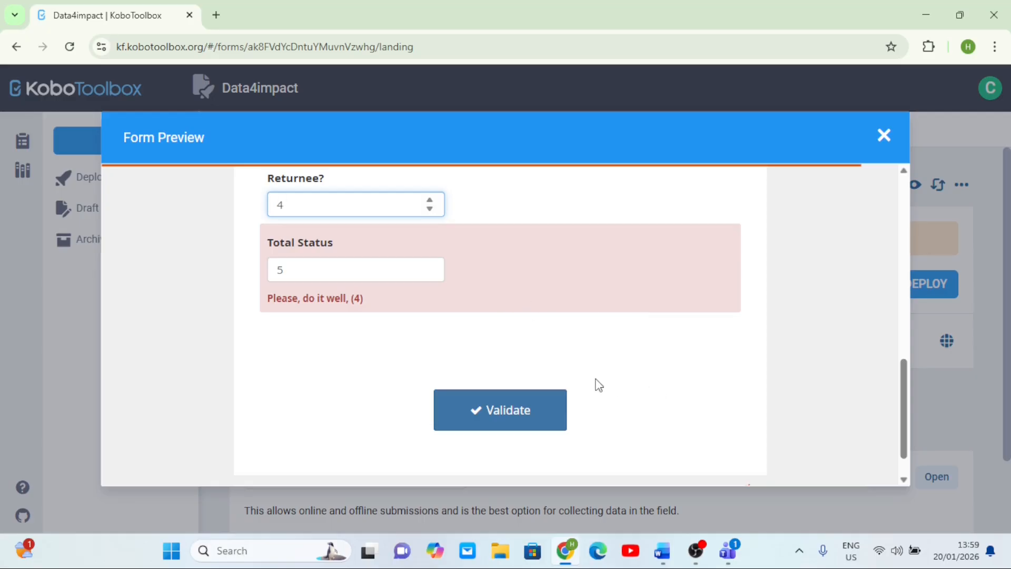
scroll(725, 397, "down", 1)
scroll(725, 397, "up", 1)
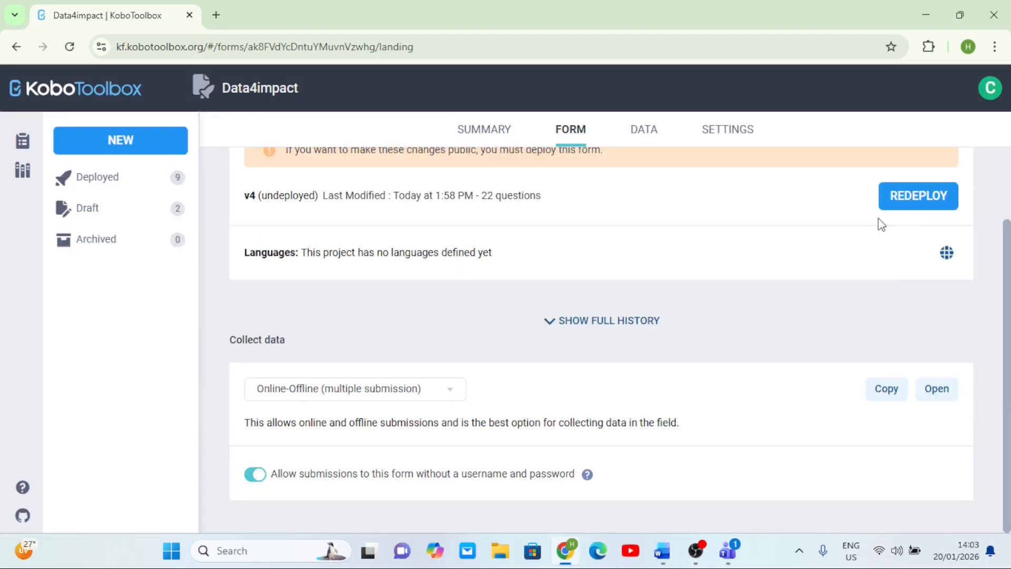
- Redeploy the form, confirming the overwrite of the existing deployment, and reload the page
left_click(919, 203)
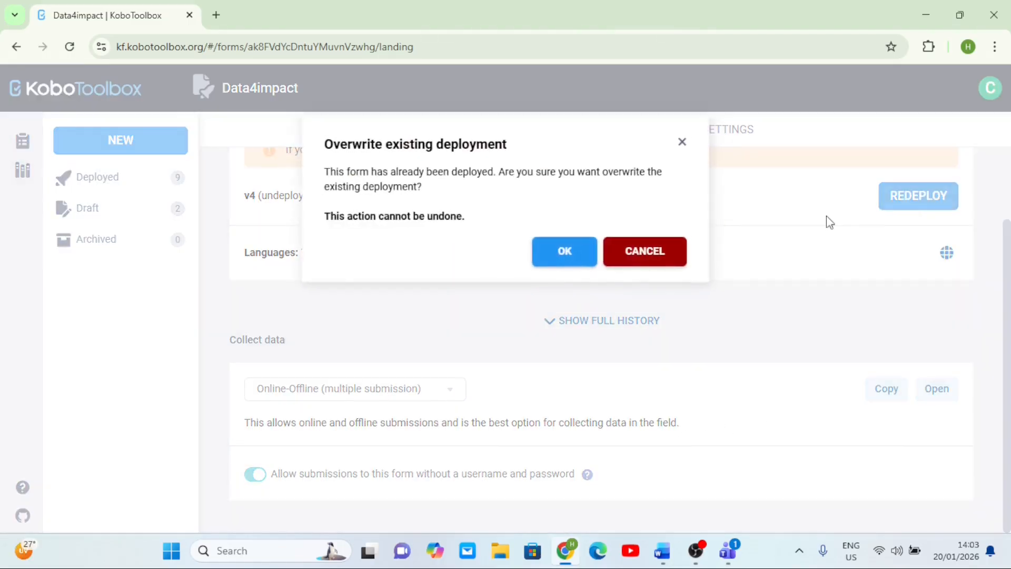
left_click(571, 258)
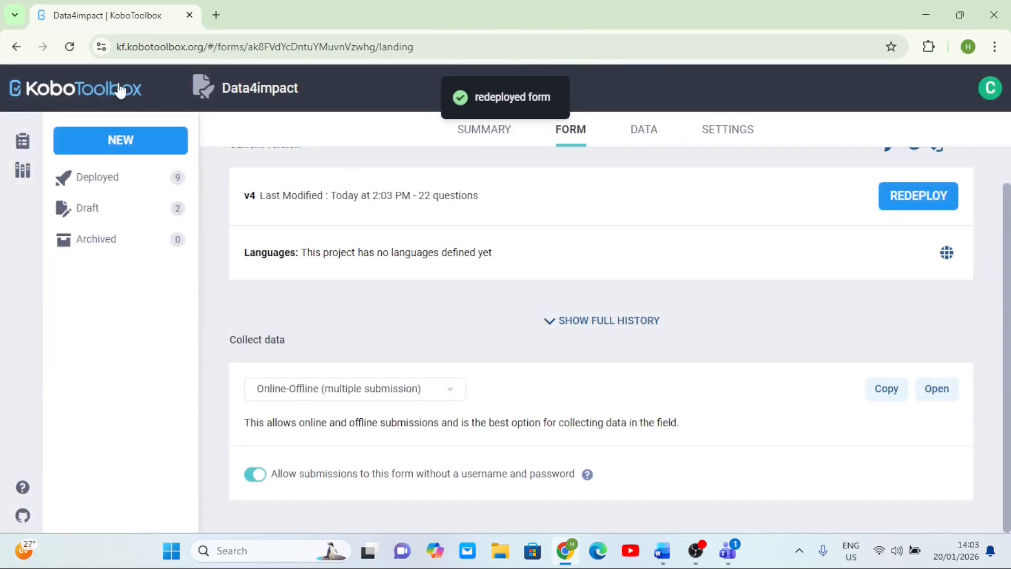
left_click(70, 47)
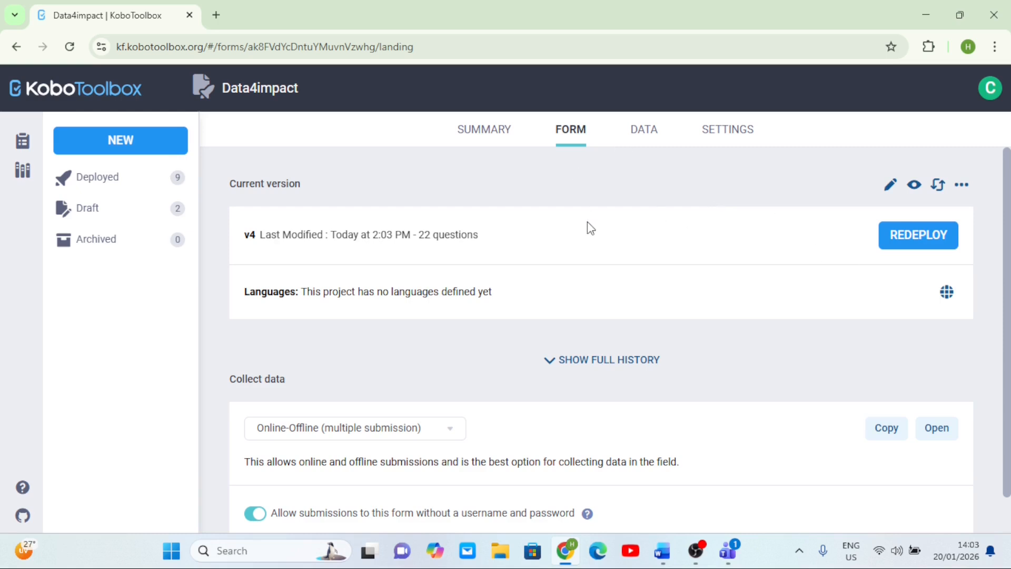
- Choose Android application as the collect-data method to view its setup instructions
scroll(589, 225, "down", 1)
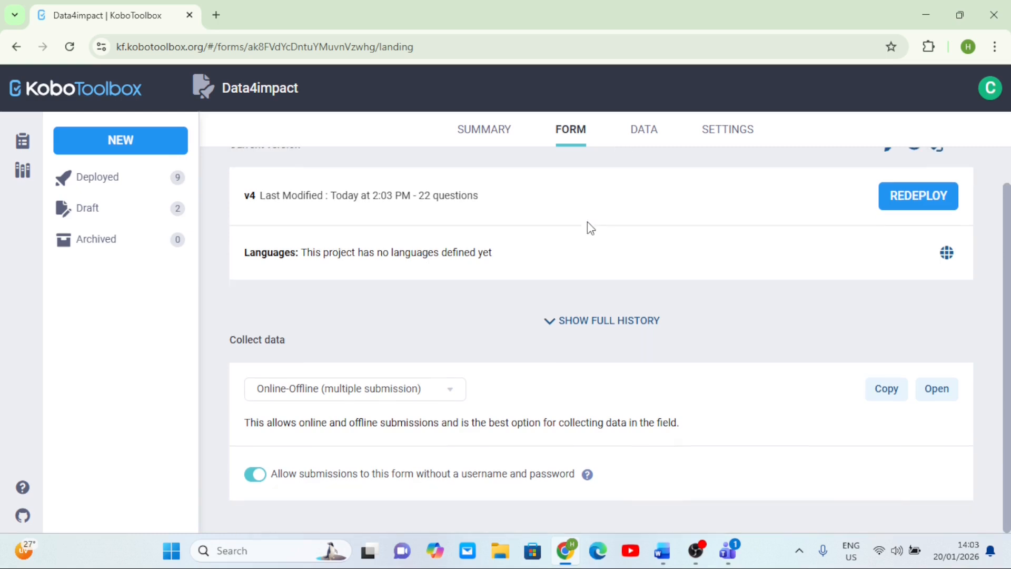
left_click(449, 391)
scroll(424, 454, "down", 2)
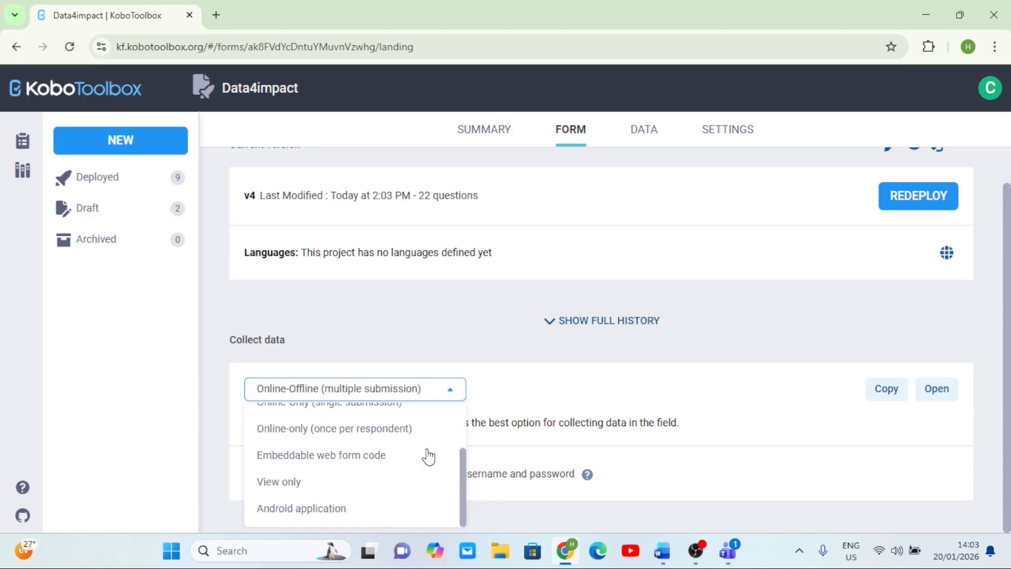
left_click(335, 509)
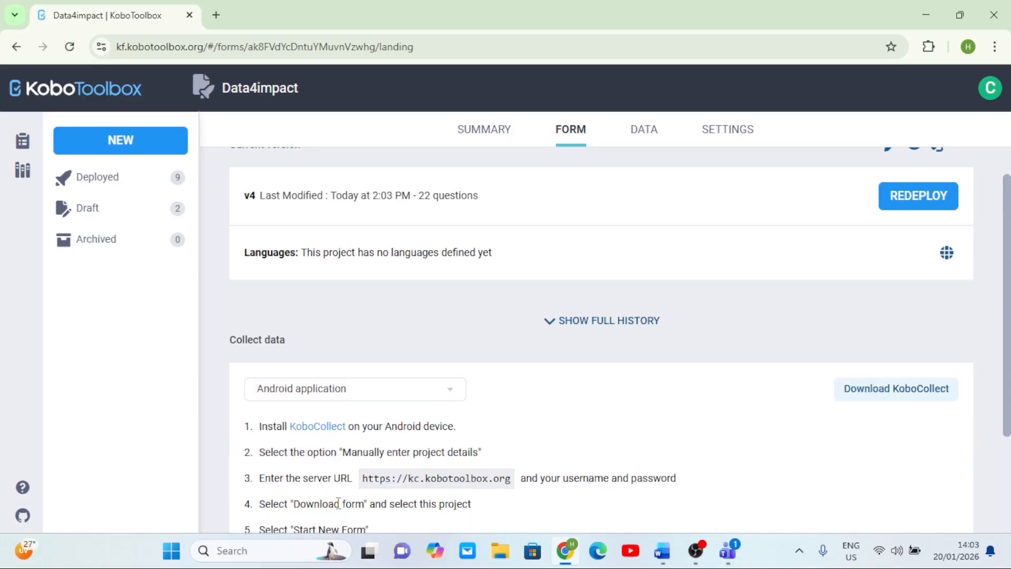
scroll(563, 358, "down", 3)
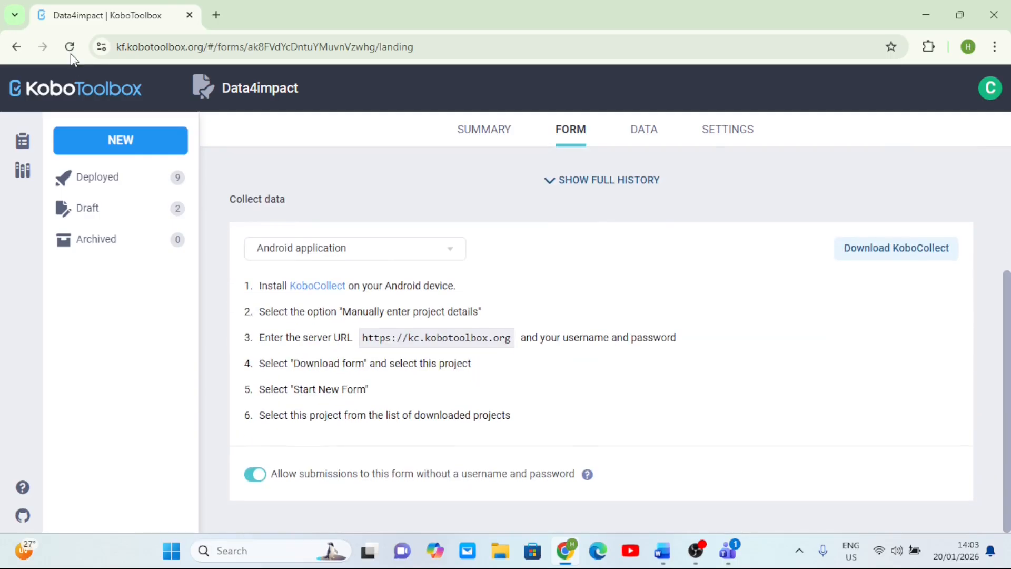
- Reload the project page and reselect Android application as the collect-data method
left_click(70, 47)
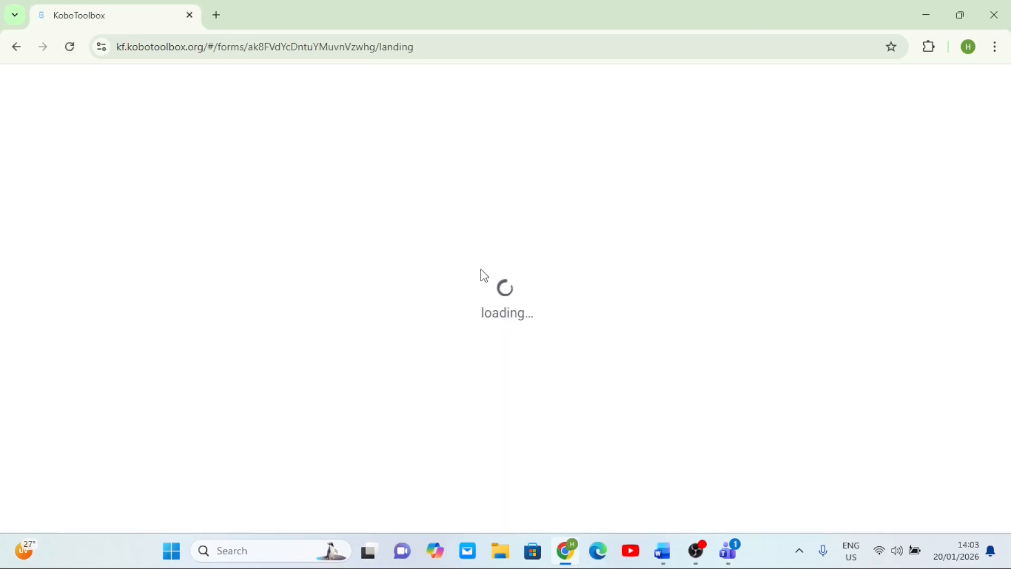
scroll(702, 280, "down", 1)
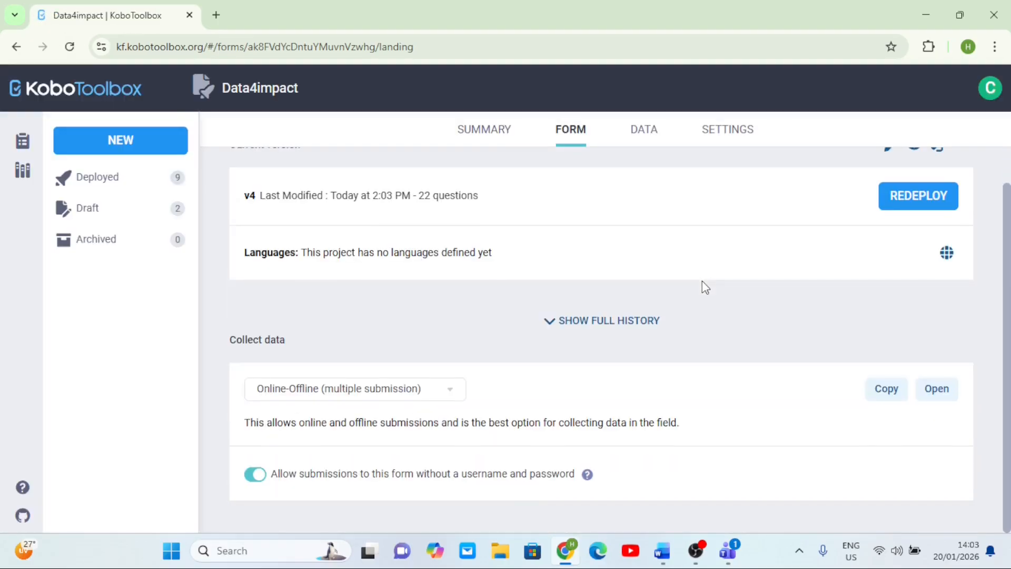
left_click(450, 398)
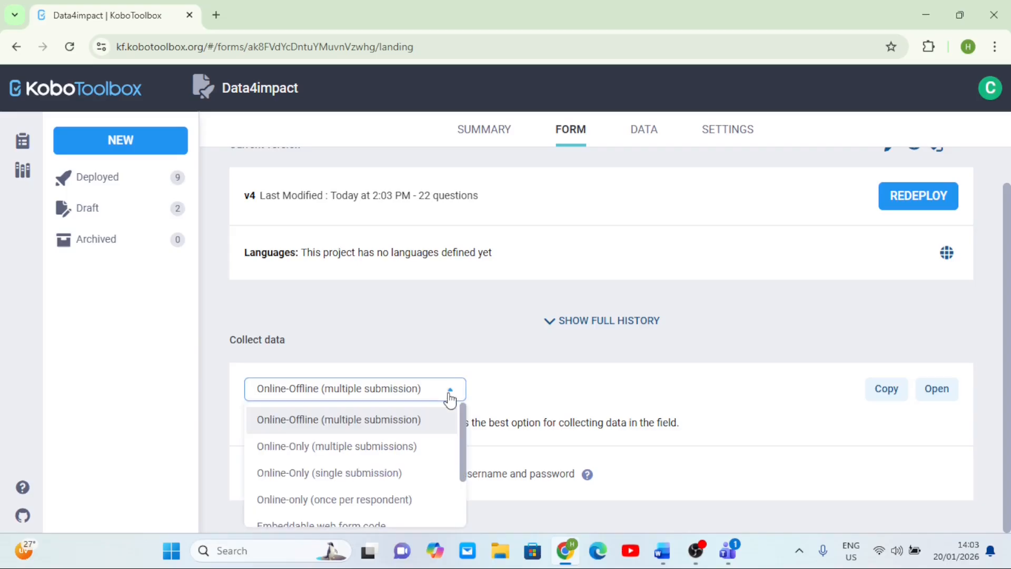
scroll(429, 465, "down", 2)
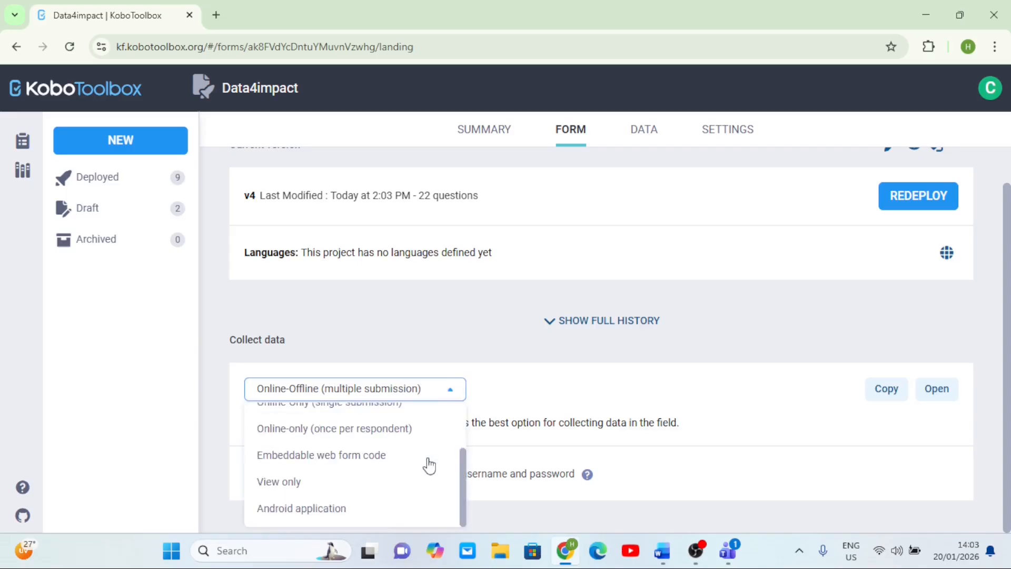
left_click(333, 510)
scroll(343, 495, "down", 3)
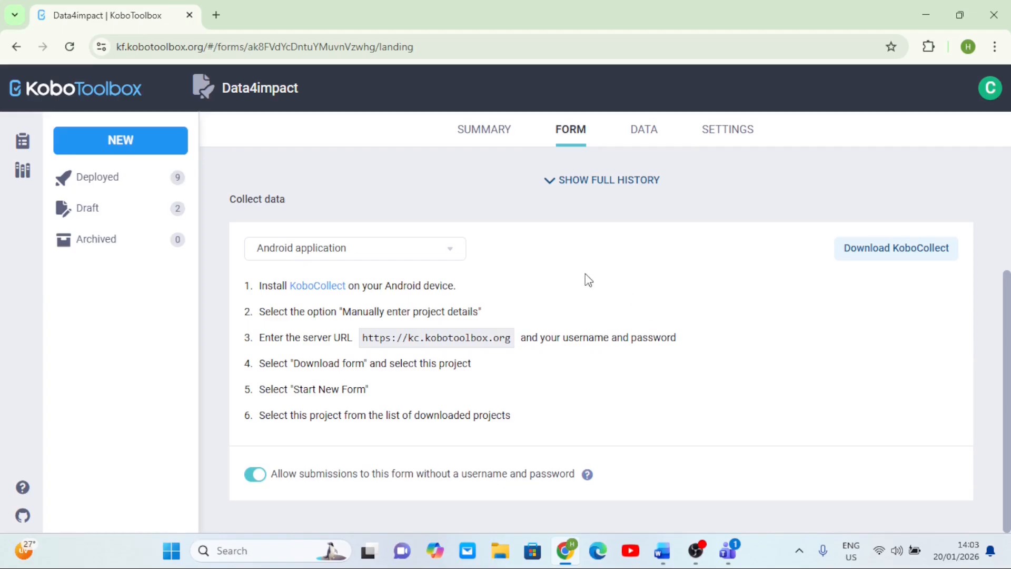
scroll(588, 279, "up", 1)
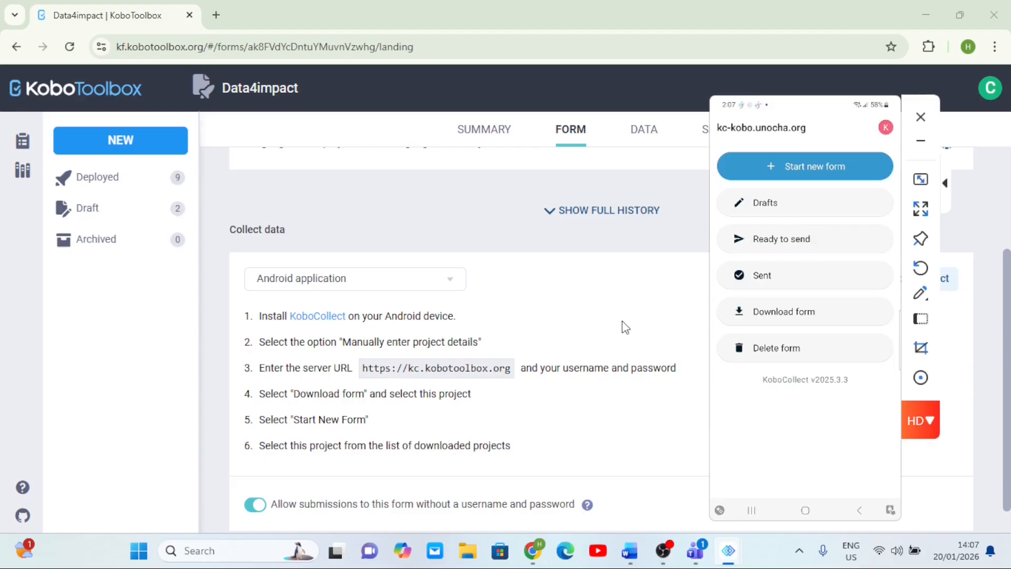
- Try to add a project manually in KoboCollect using the server URL copied from the setup instructions
left_click(886, 129)
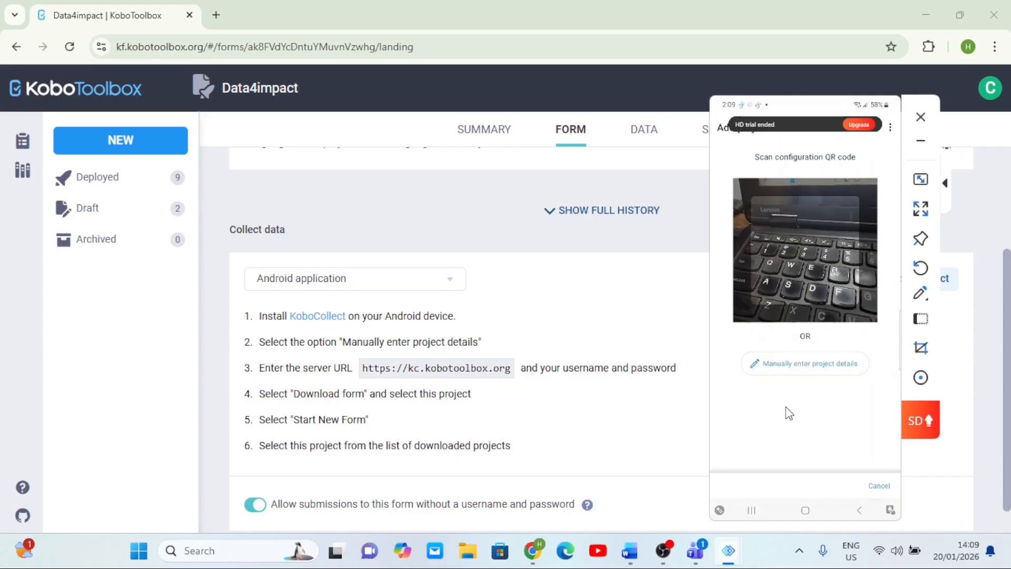
left_click(804, 369)
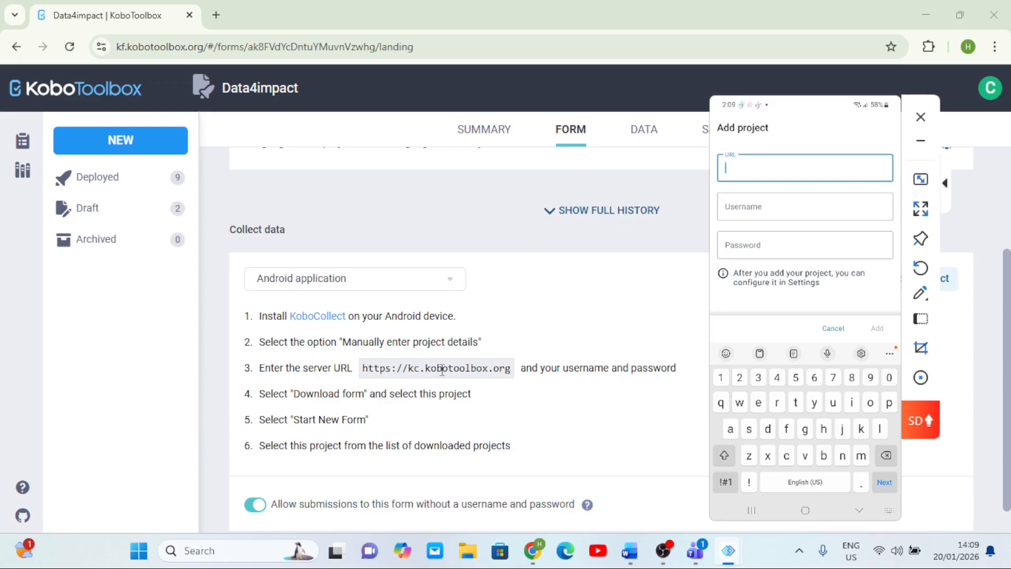
left_click_drag(509, 367, 370, 363)
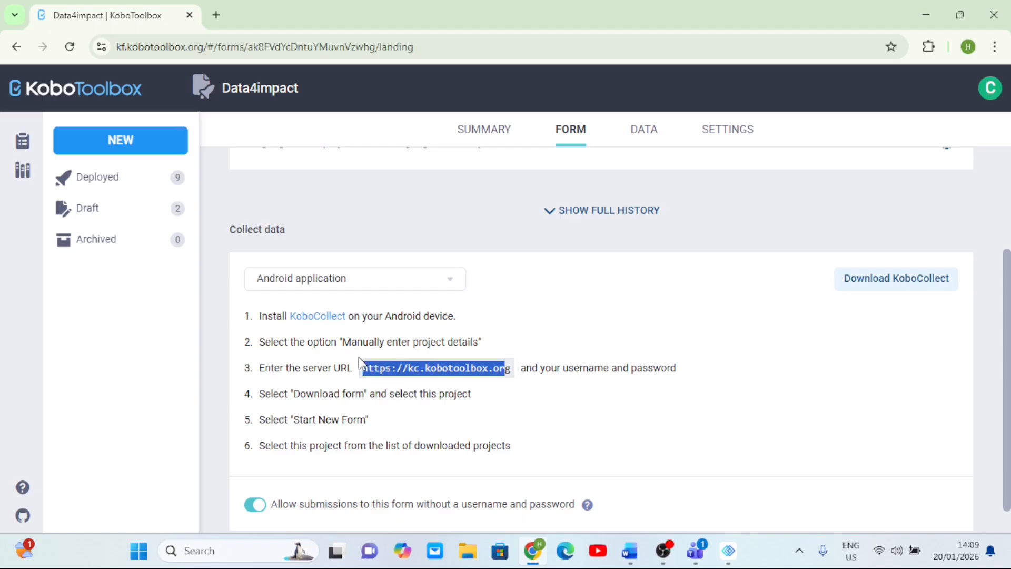
left_click(589, 369)
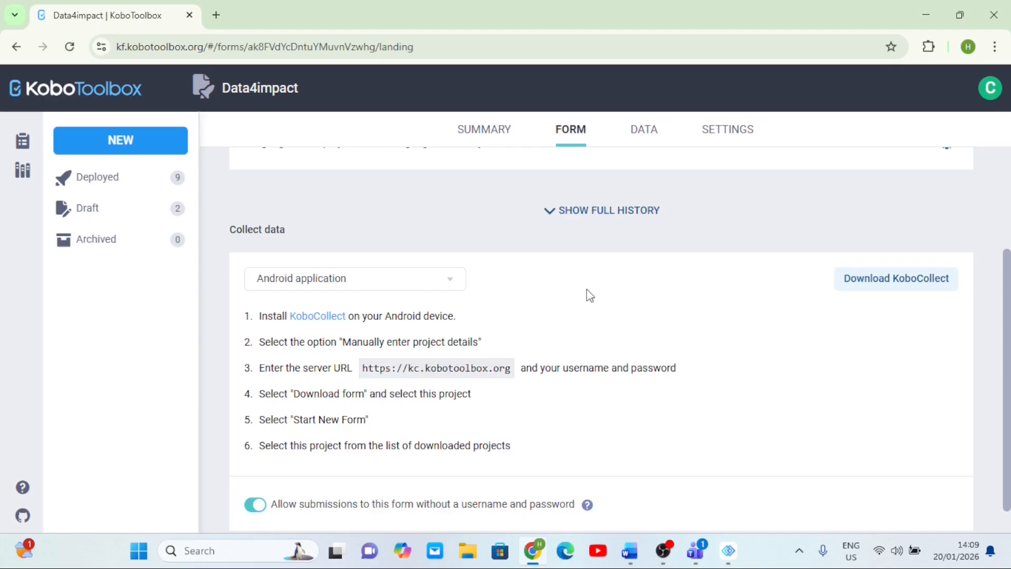
mouse_move(728, 550)
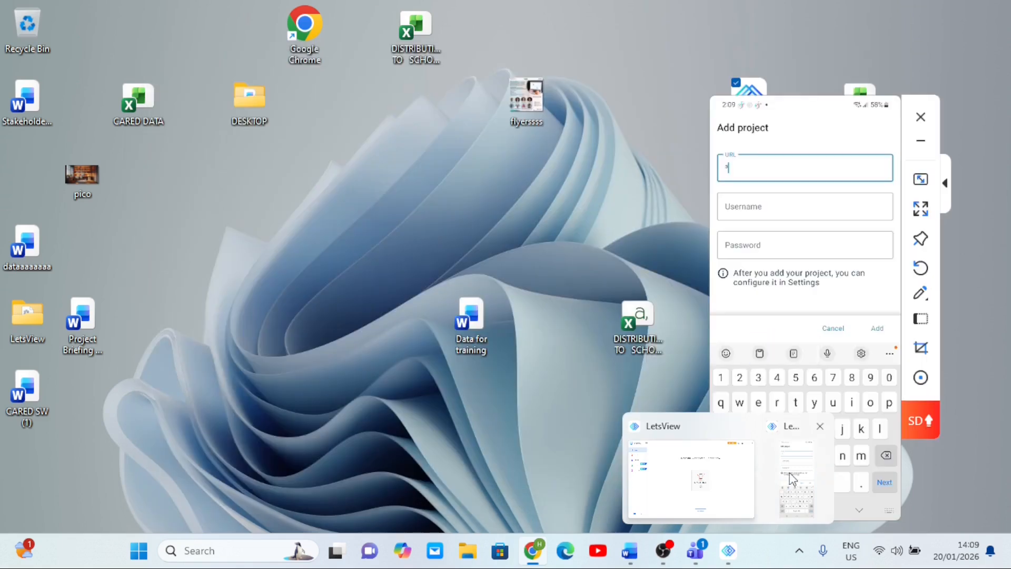
left_click(731, 480)
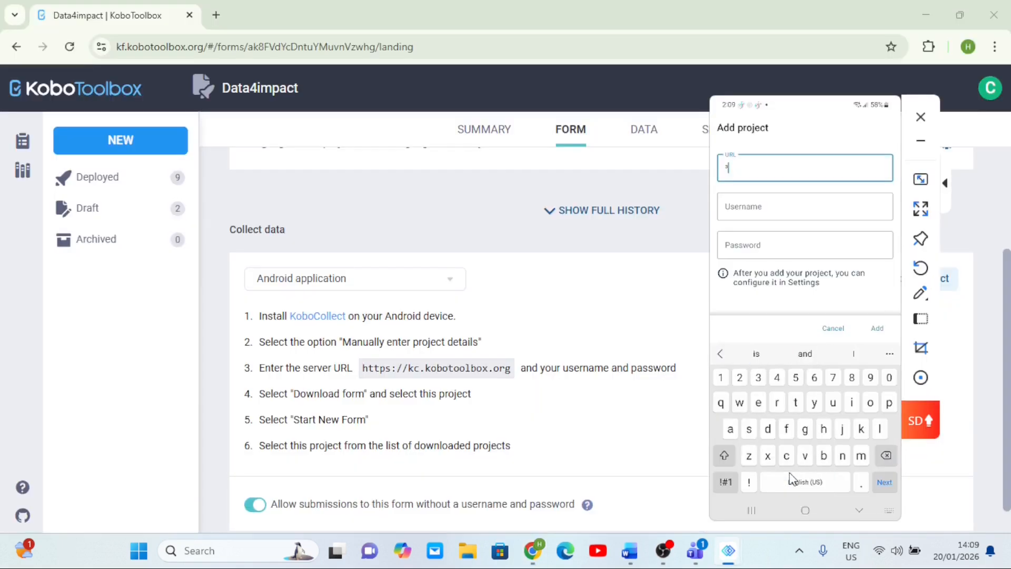
key("BackSpace")
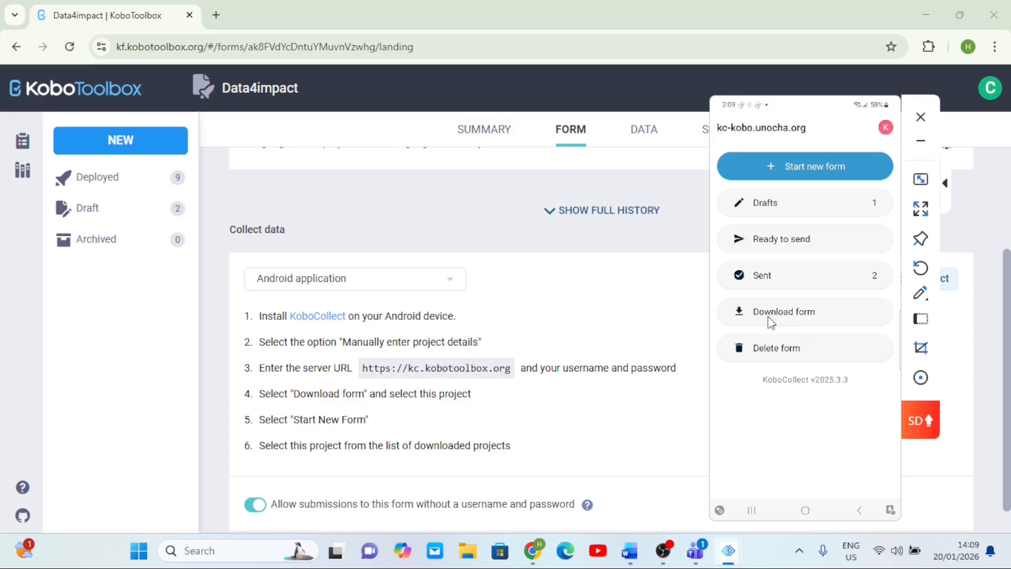
- In KoboCollect, download the Perceptions of communities affected by the humanitarian crisis form
left_click(816, 314)
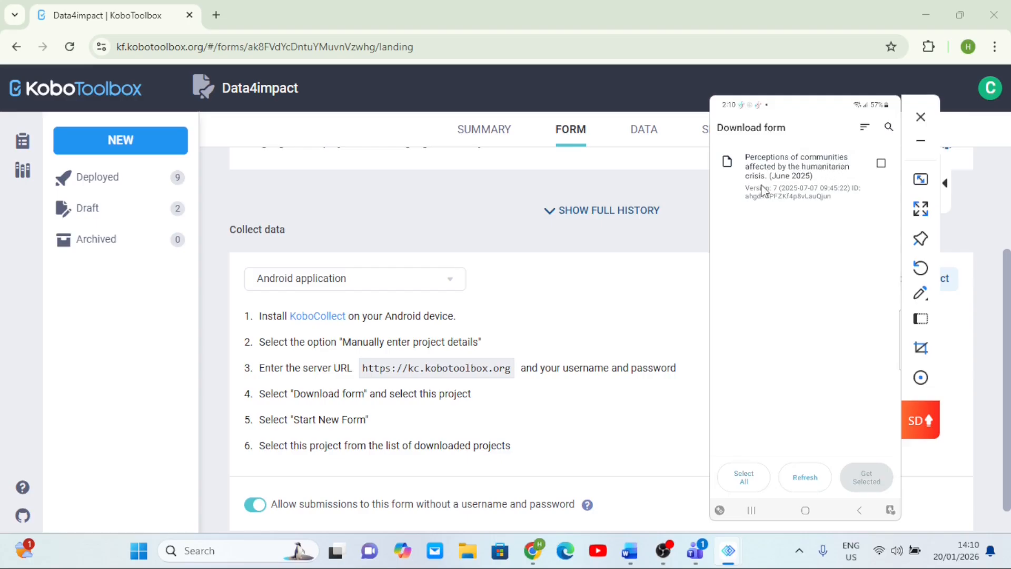
left_click(836, 211)
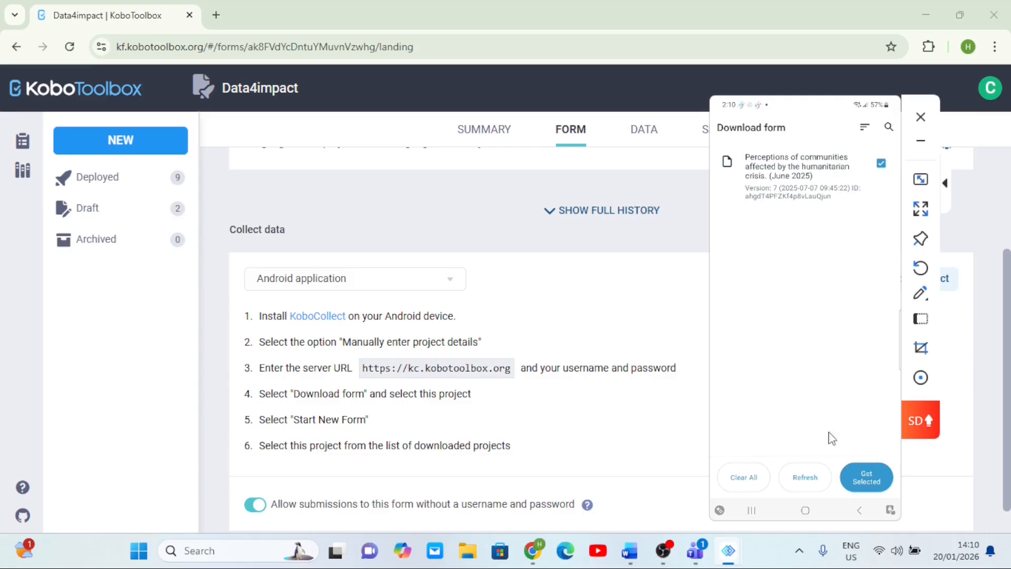
left_click(867, 486)
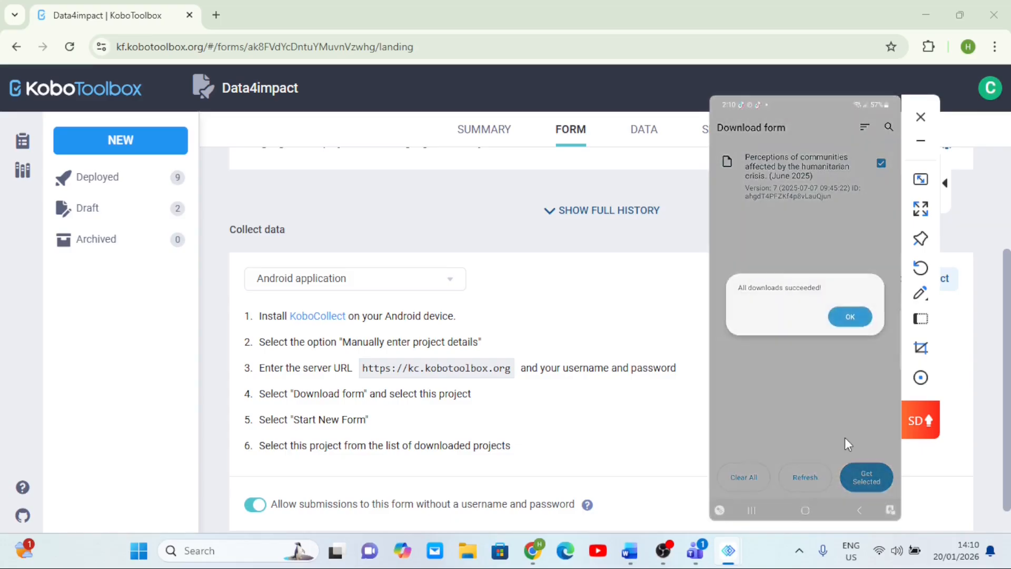
left_click(845, 318)
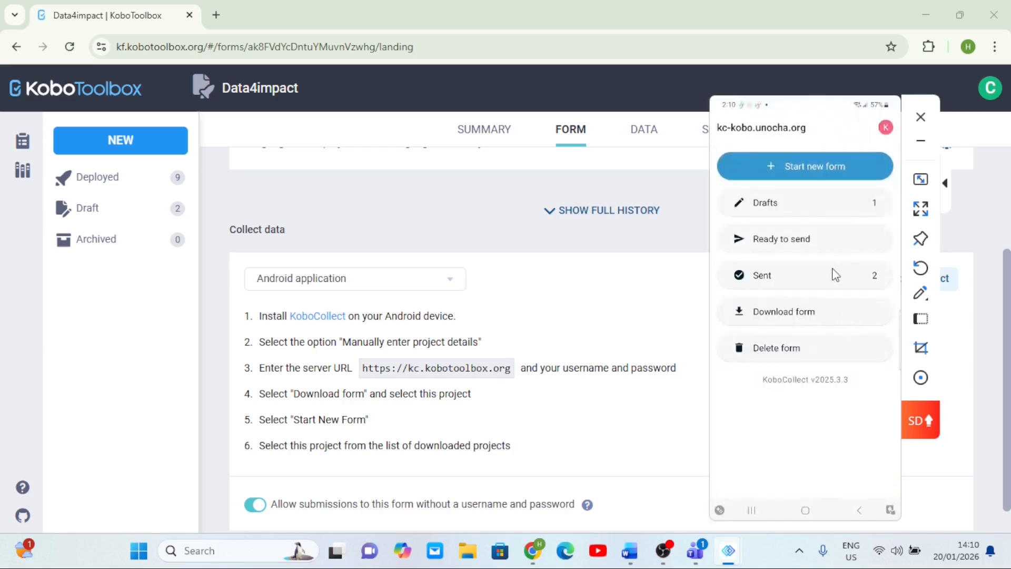
- Start a new entry of that form, recover the saved work, and enter Mm as organization name and Nn as interviewer
left_click(816, 167)
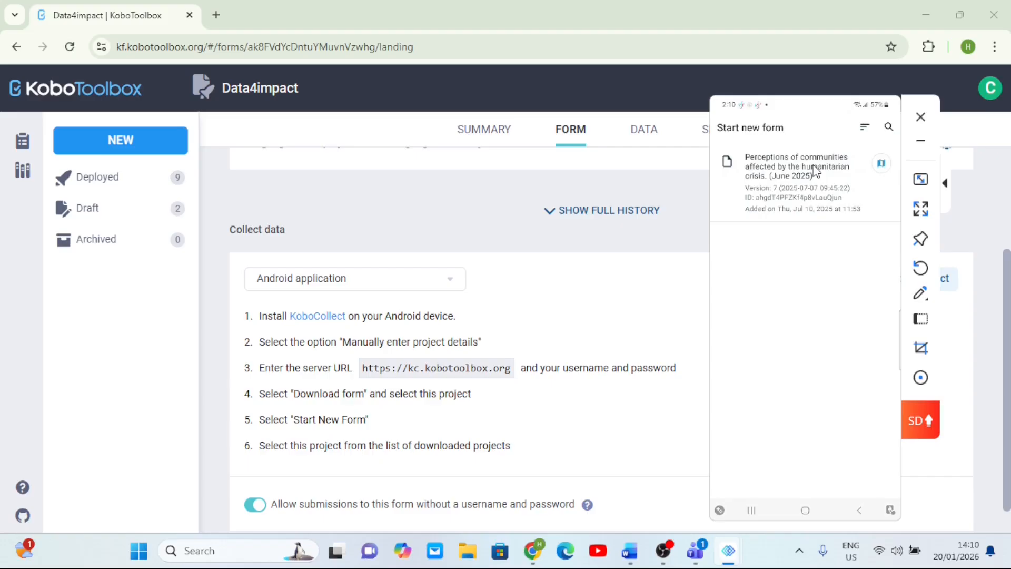
left_click(814, 169)
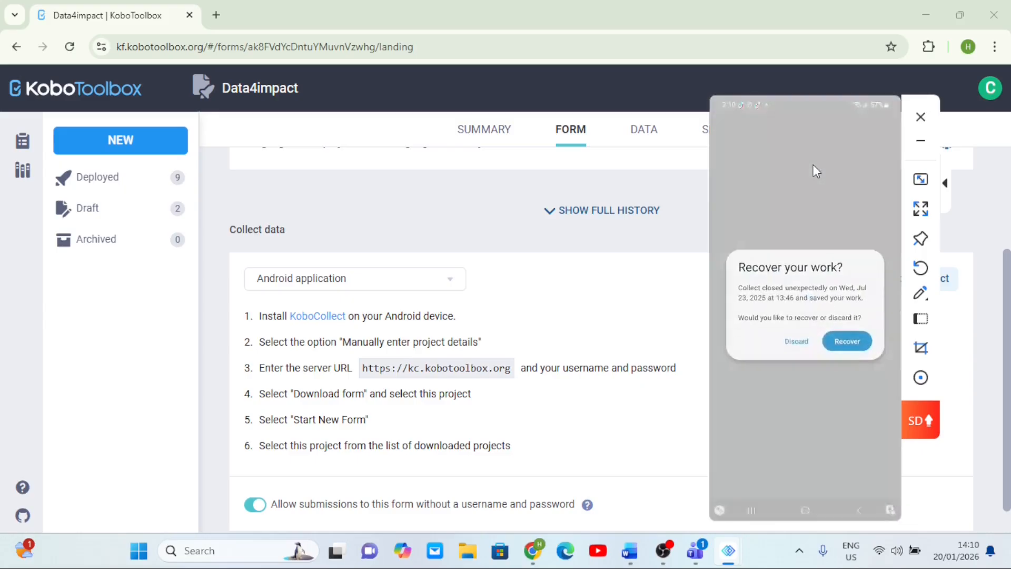
left_click(851, 481)
left_click(832, 208)
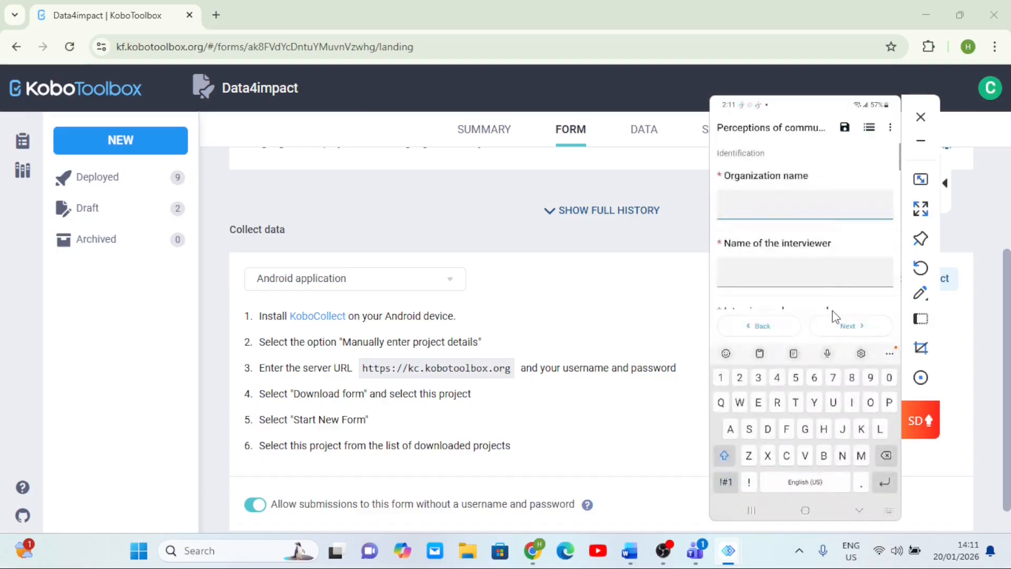
type("Mm")
key("Tab")
type("Nn")
scroll(836, 317, "left", 3)
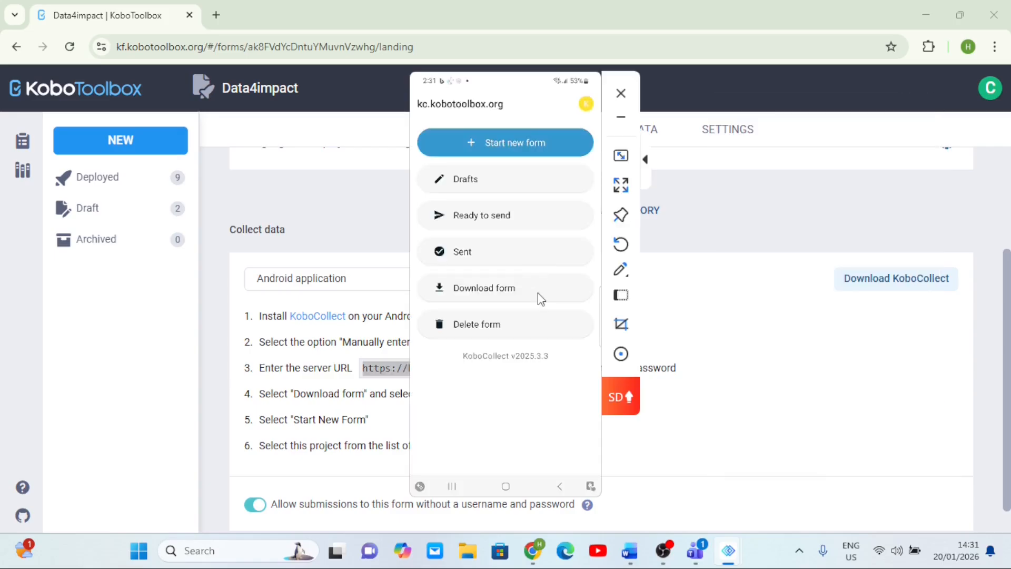
- In the Data4impact form on the phone, enter 6 in Total Status to test validation, then change it to 4
left_click_drag(526, 118, 681, 152)
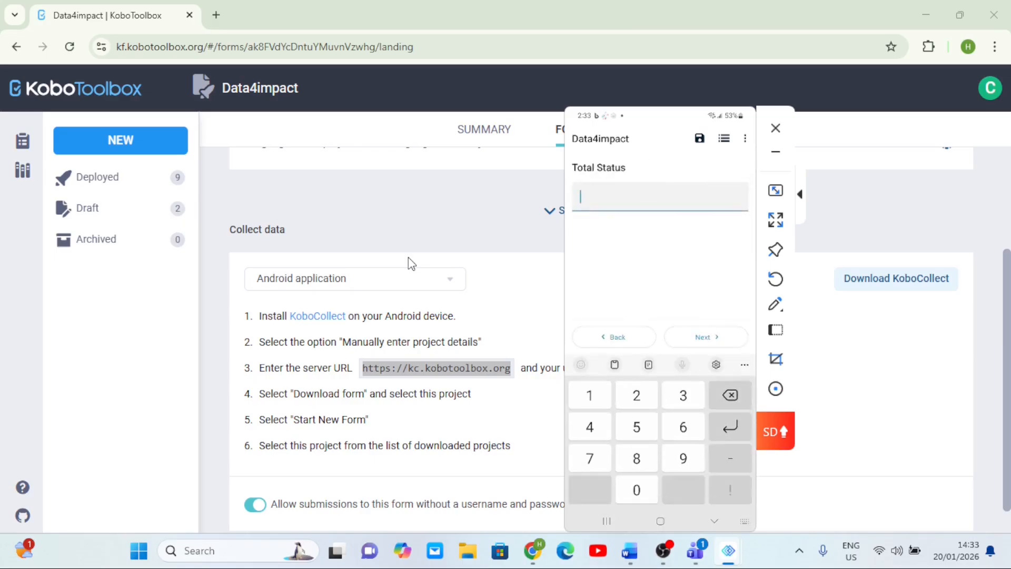
type("6")
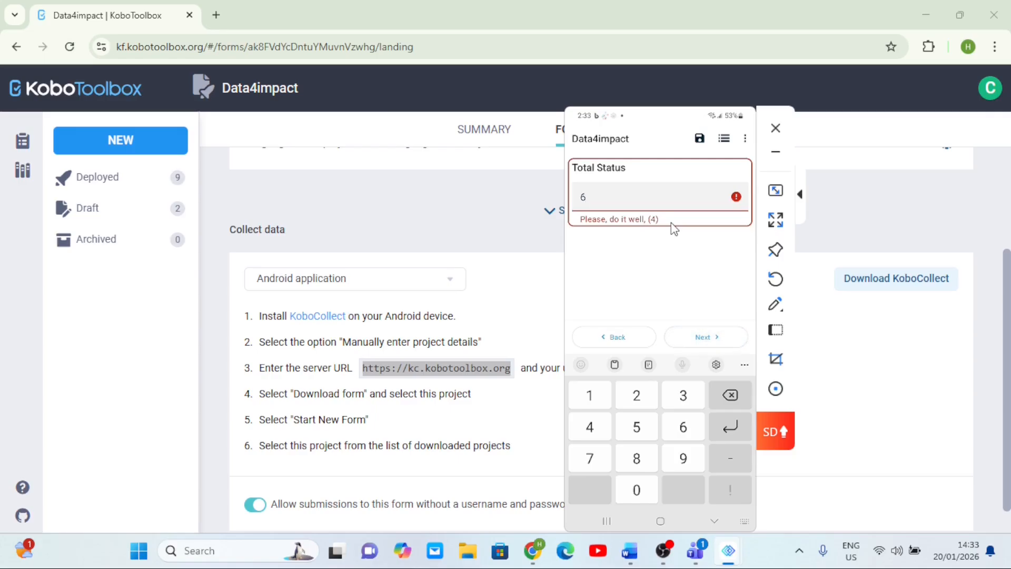
key("BackSpace")
type("4")
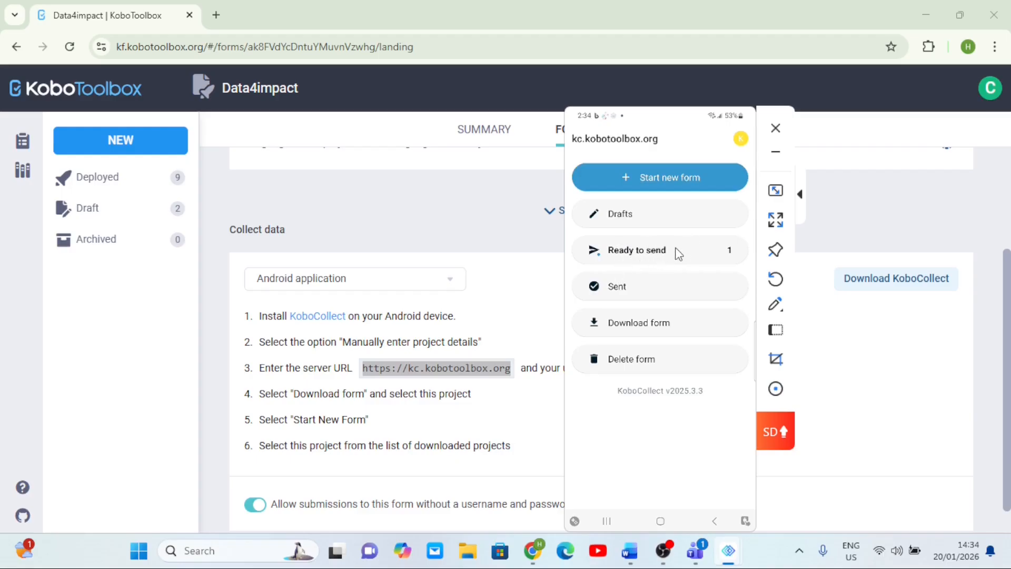
- Send the finalized Data4impact submission from Ready to send and dismiss the upload results
left_click(679, 254)
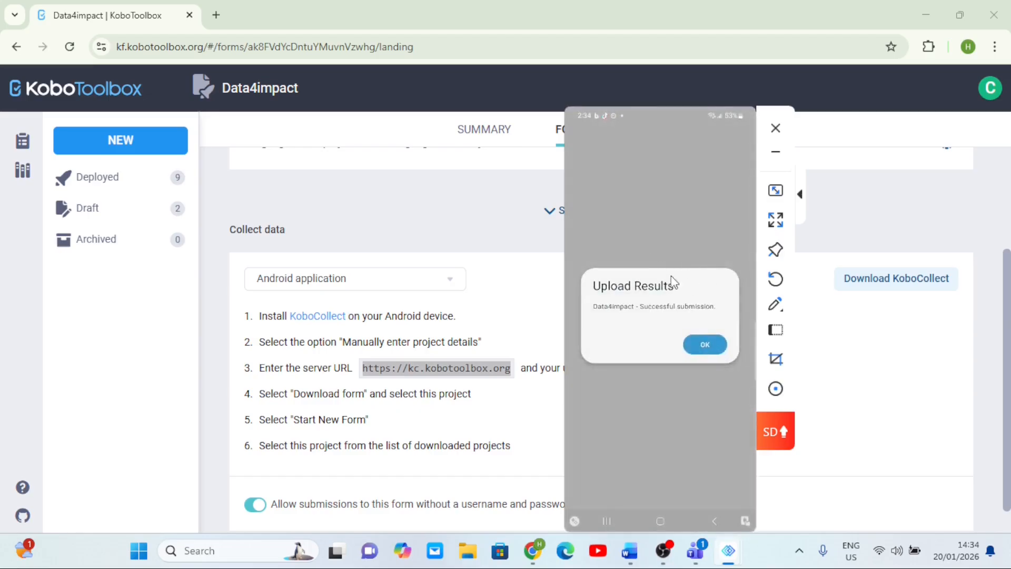
left_click(703, 349)
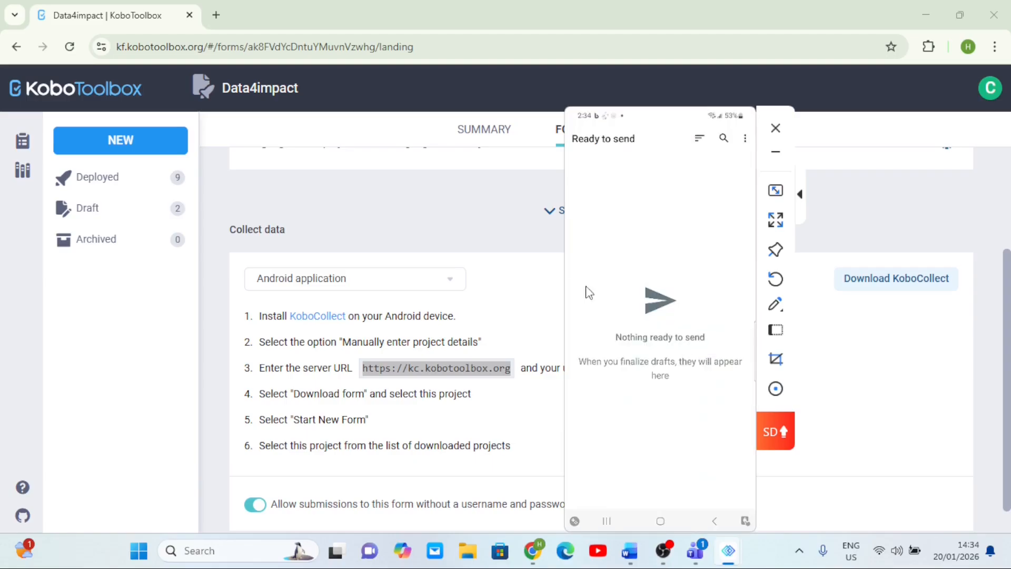
left_click_drag(627, 232, 871, 284)
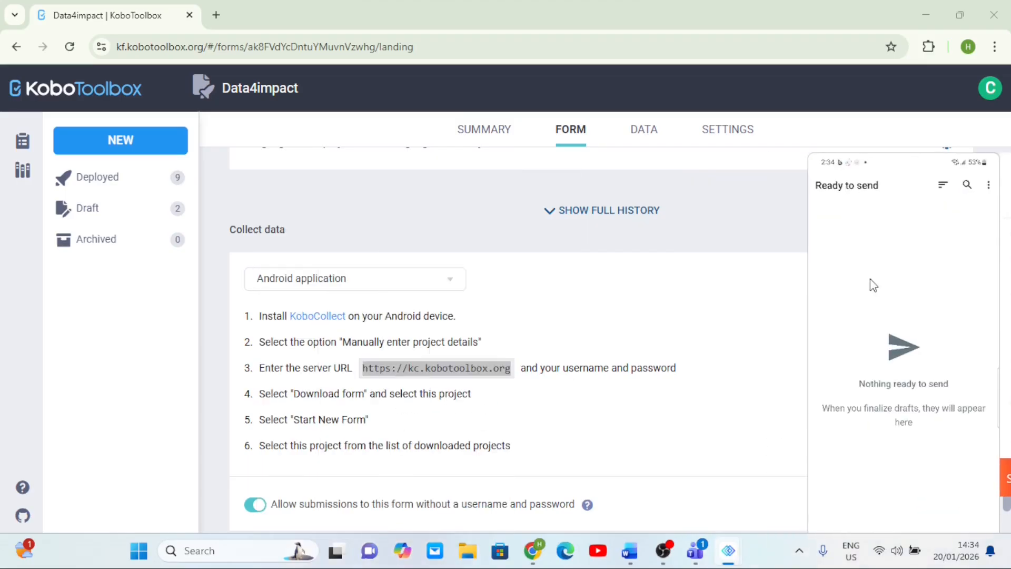
- Reload the project and browse the Data table columns to review the submitted records
left_click(70, 47)
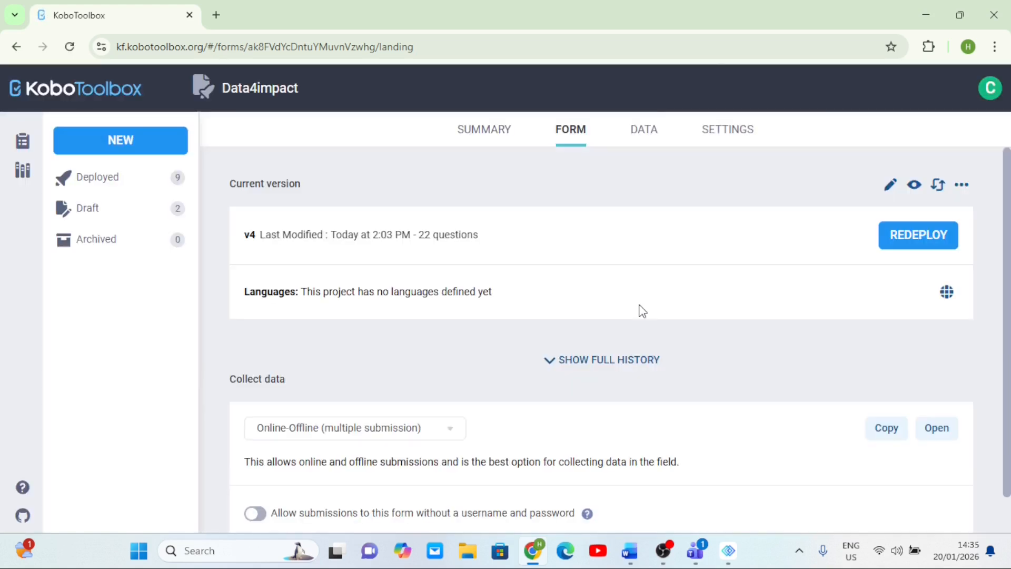
left_click(650, 137)
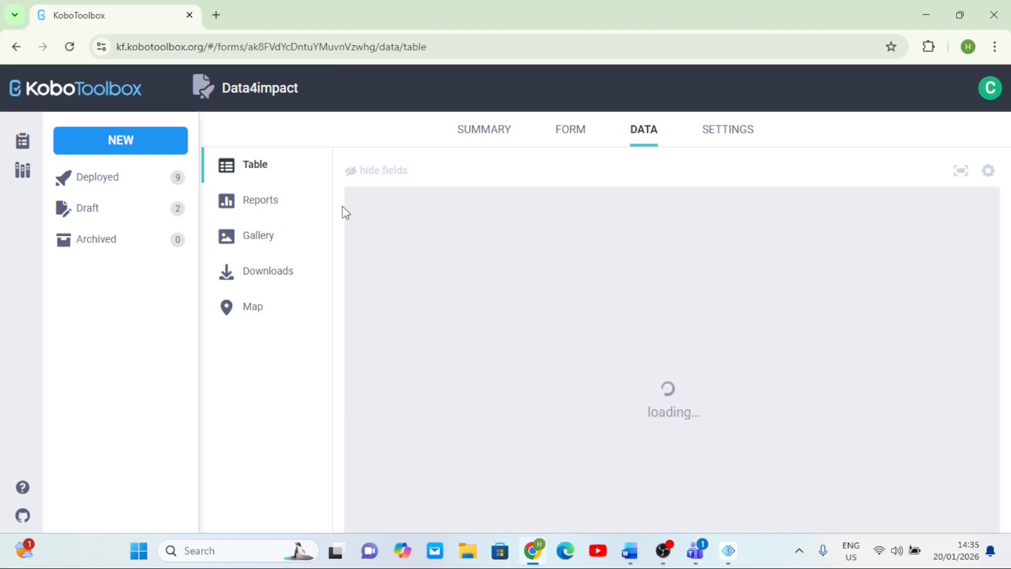
scroll(686, 380, "right", 3)
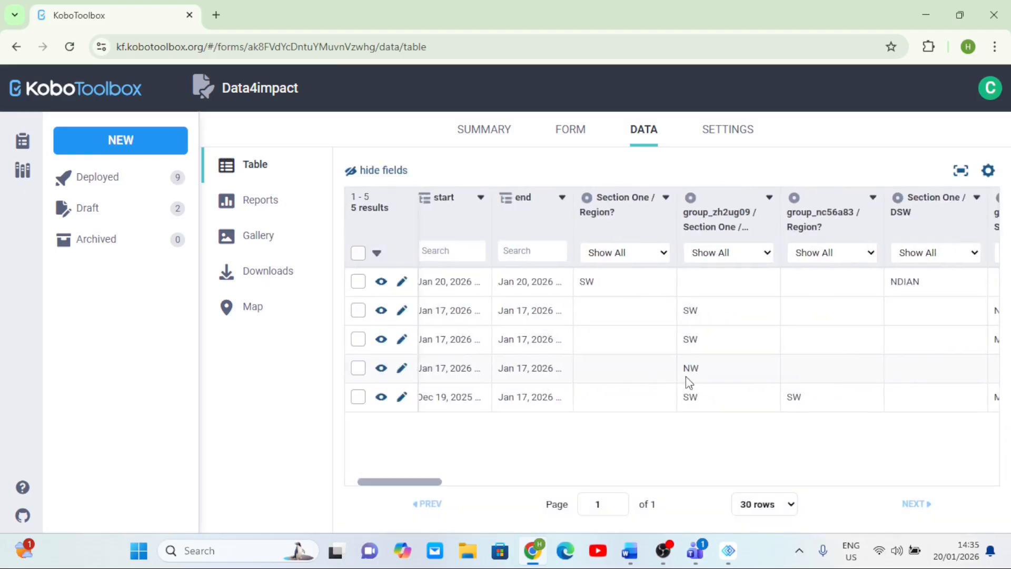
scroll(686, 376, "left", 3)
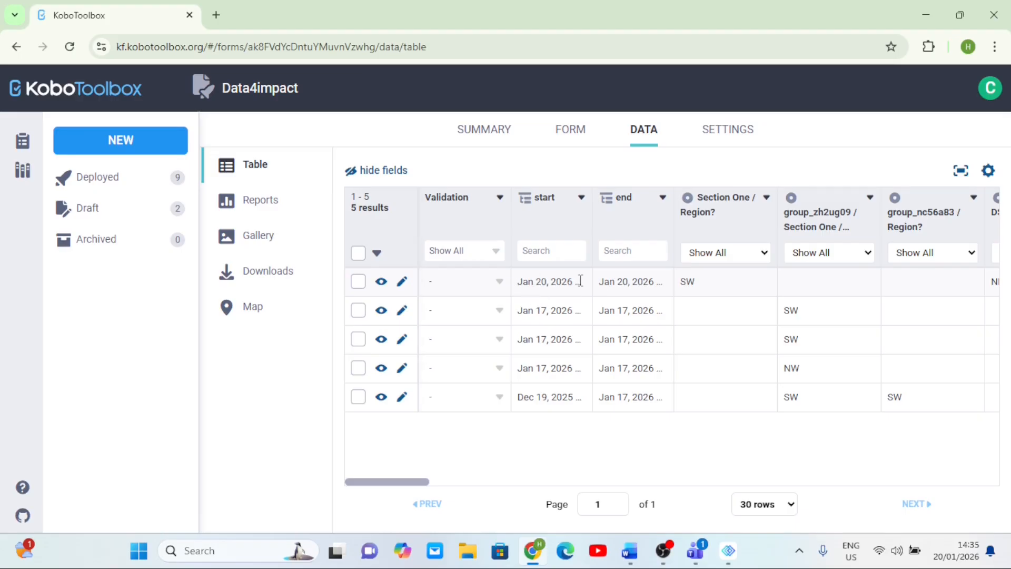
scroll(647, 284, "right", 5)
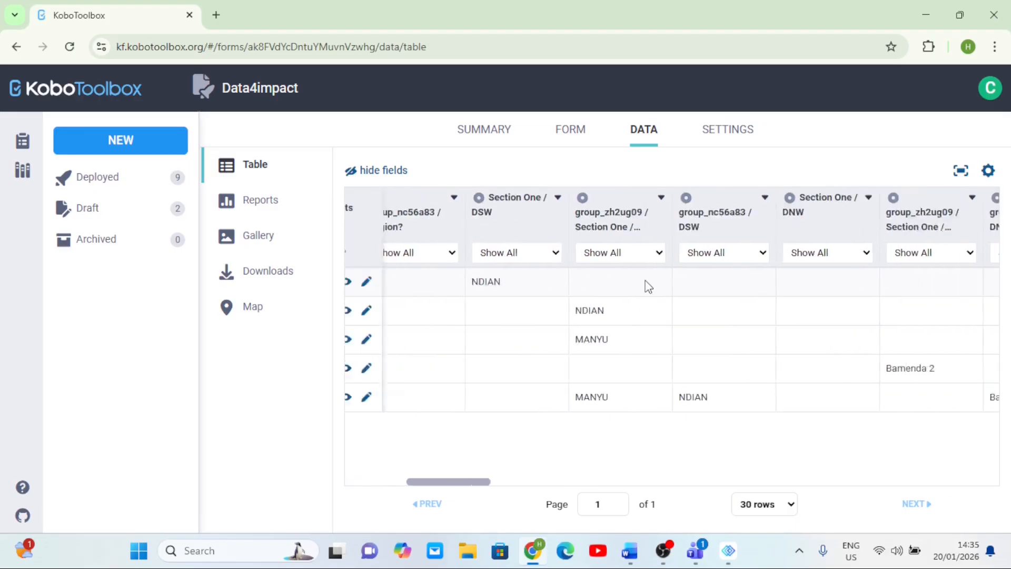
scroll(648, 286, "right", 10)
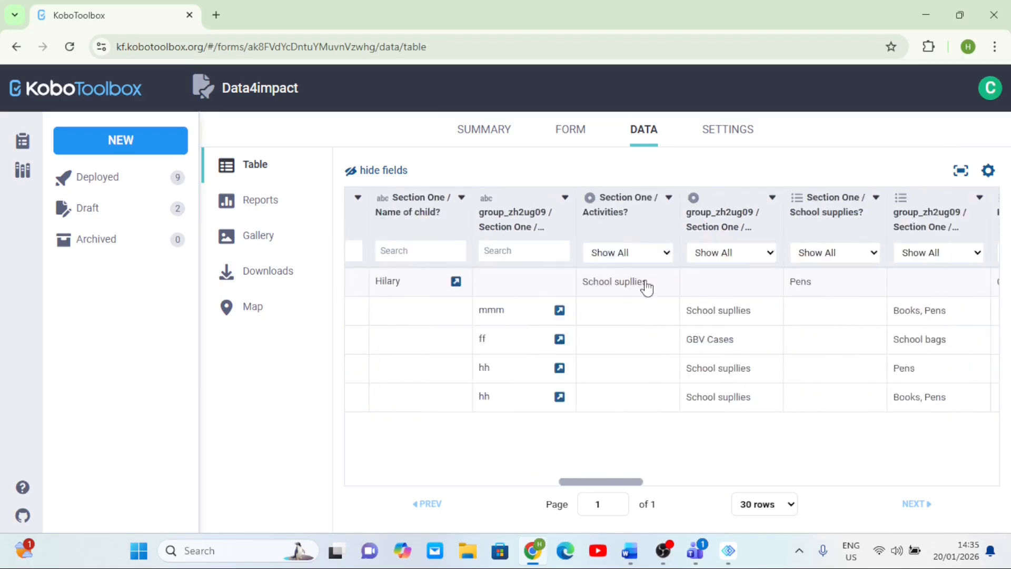
scroll(647, 287, "left", 10)
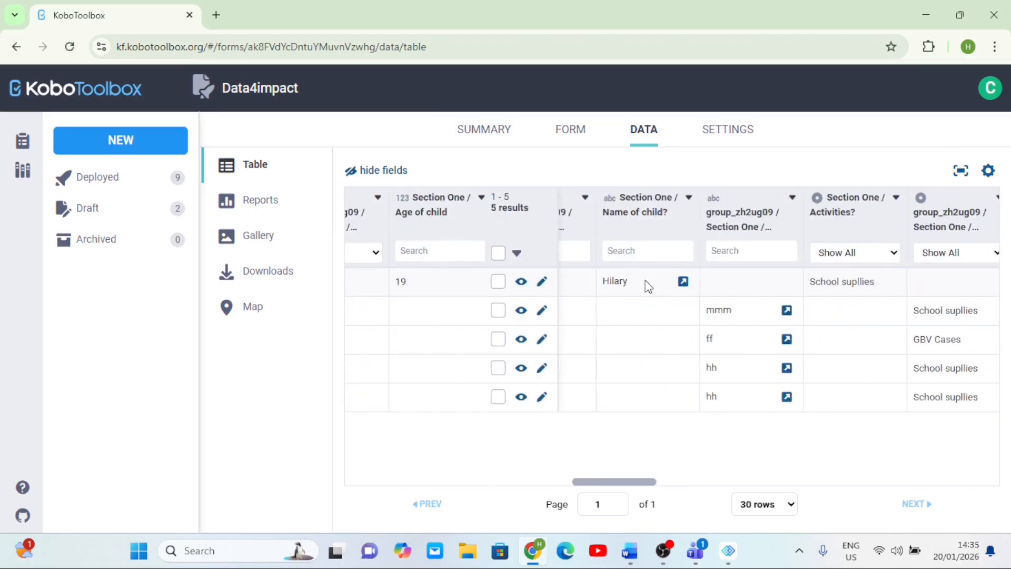
scroll(648, 286, "left", 5)
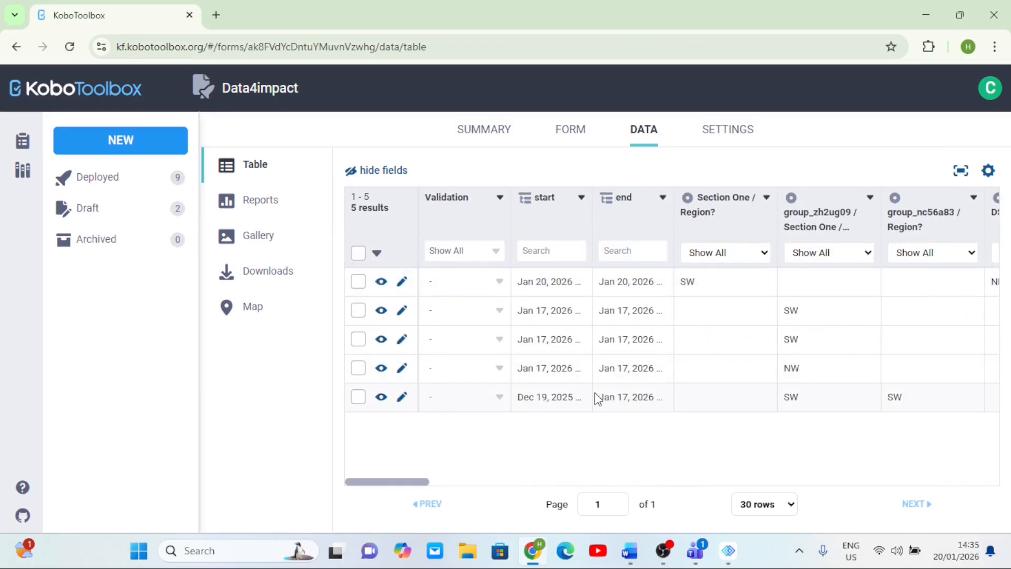
- Scroll across the Data table to compare the Boys, Girls, calculation, Total children and Total Status values of each record
scroll(595, 393, "right", 10)
scroll(595, 393, "right", 10)
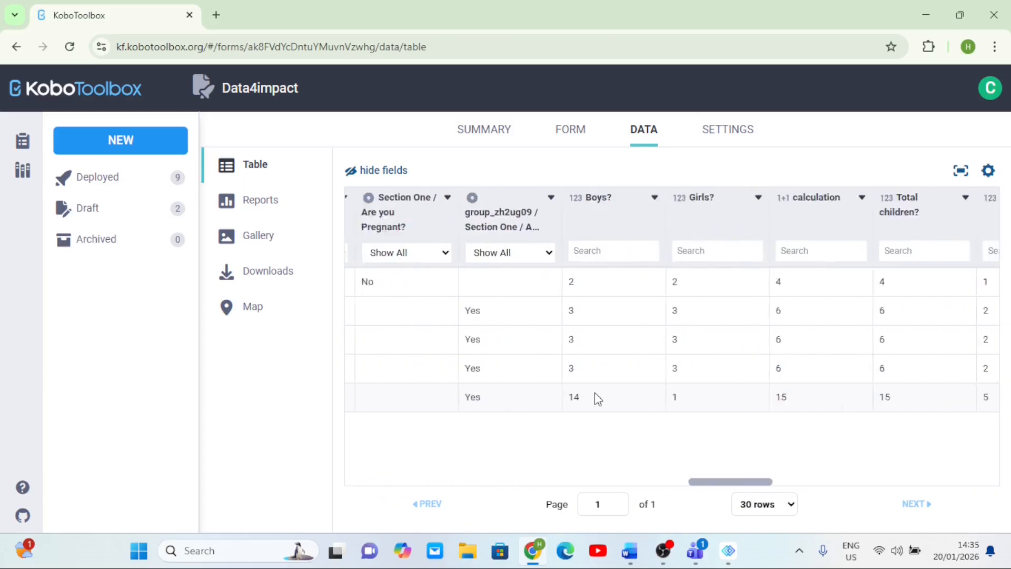
scroll(595, 398, "left", 8)
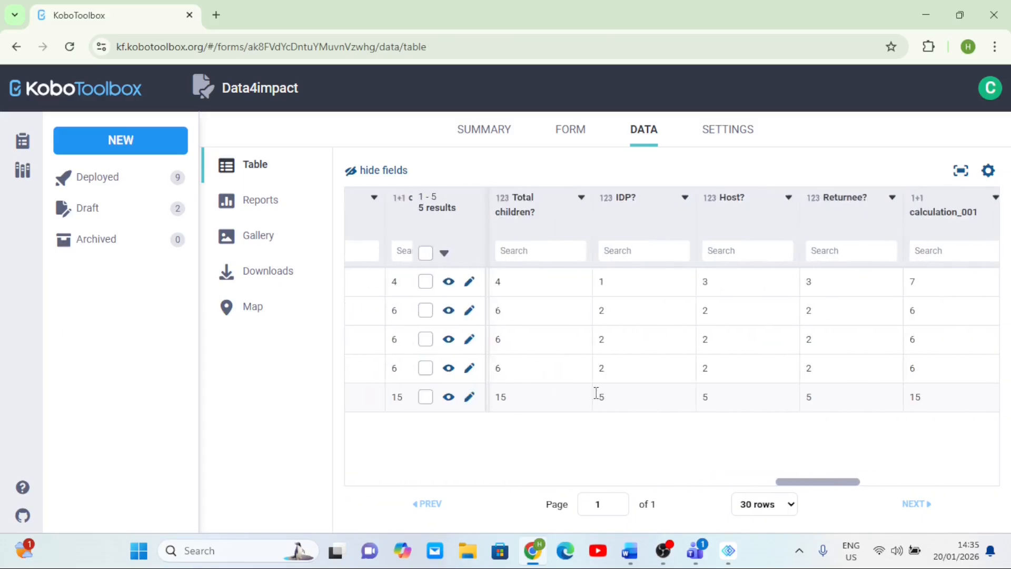
scroll(728, 287, "right", 8)
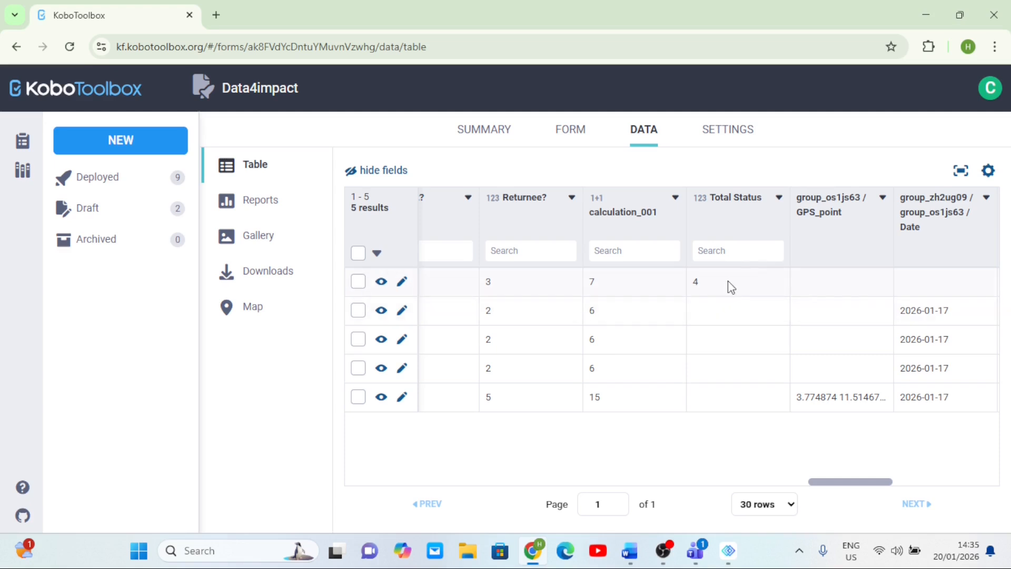
scroll(728, 281, "left", 5)
scroll(728, 280, "left", 3)
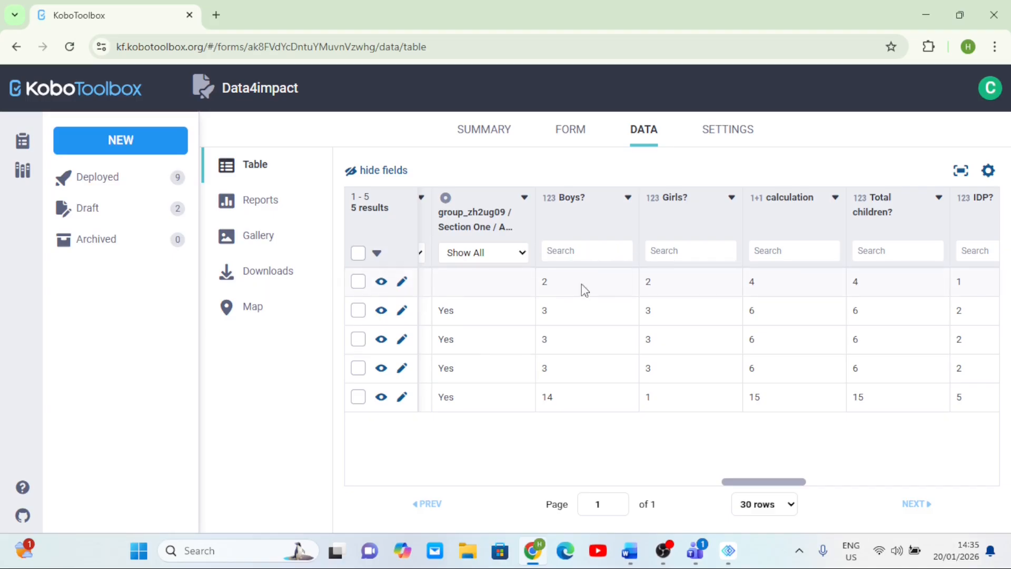
scroll(829, 287, "right", 3)
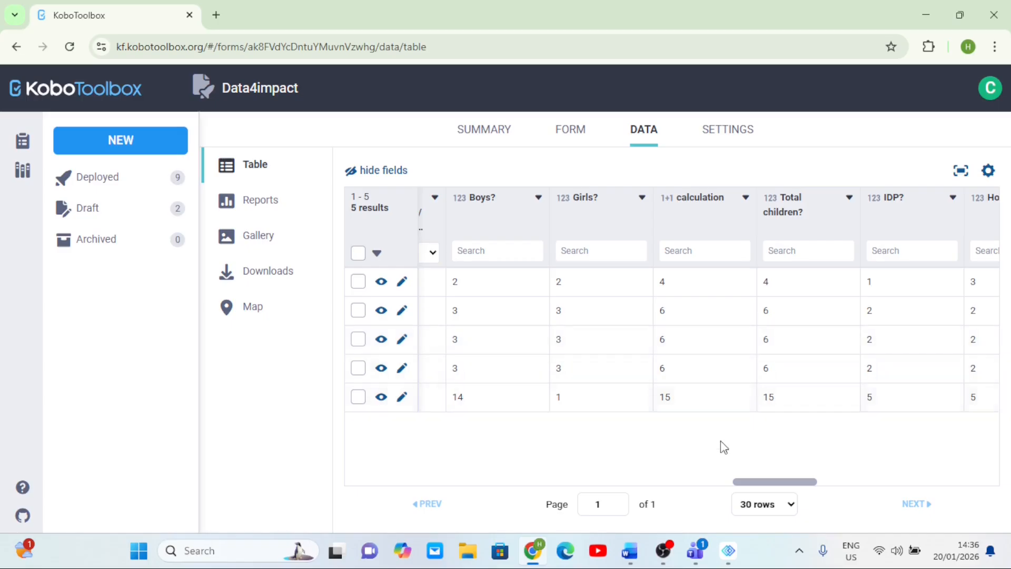
- Bring up the mirrored phone screen, reposition it, and open the Sent list to view the sent Data4impact submission
mouse_move(728, 550)
left_click(792, 456)
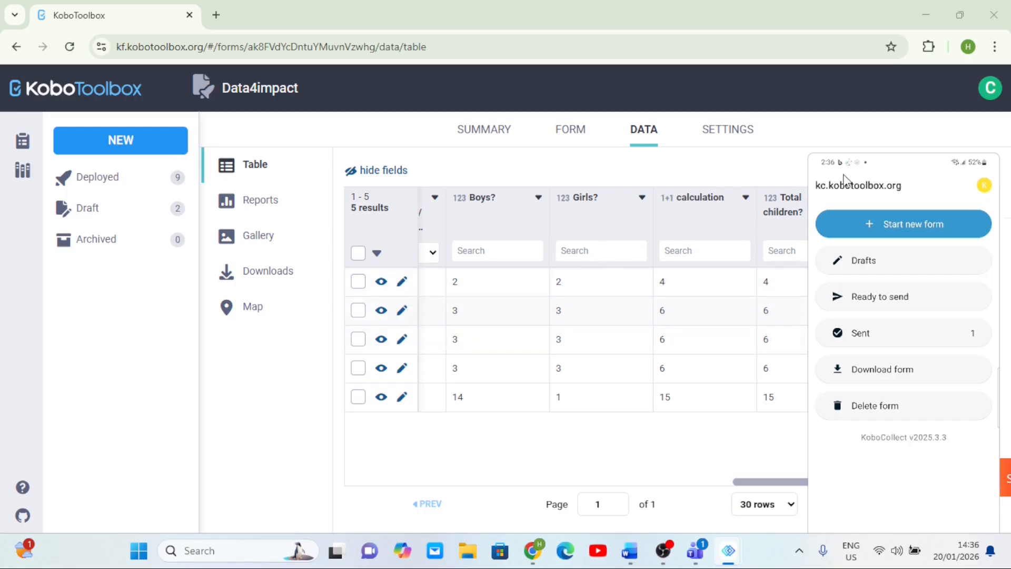
left_click_drag(904, 164, 617, 147)
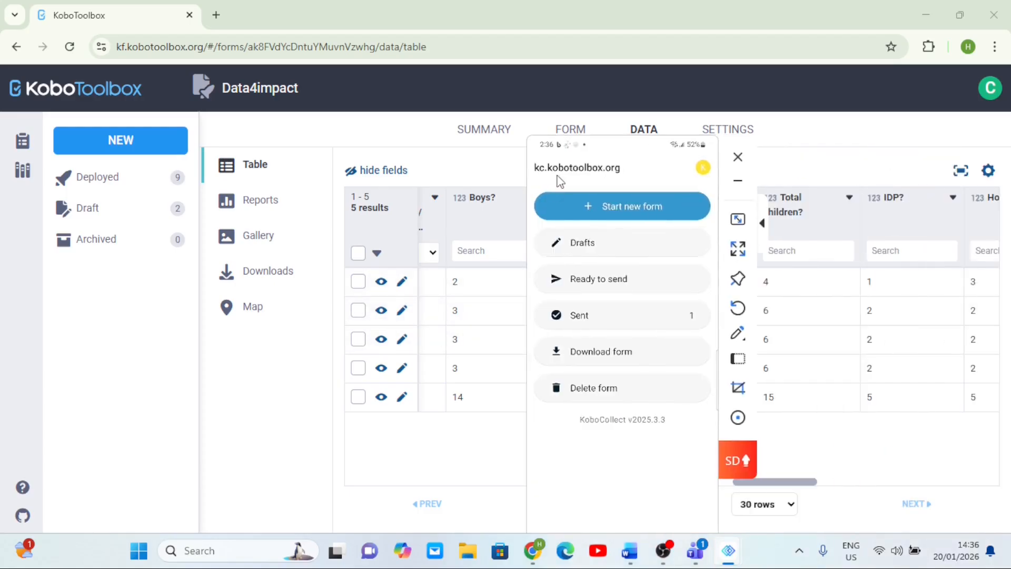
left_click(606, 301)
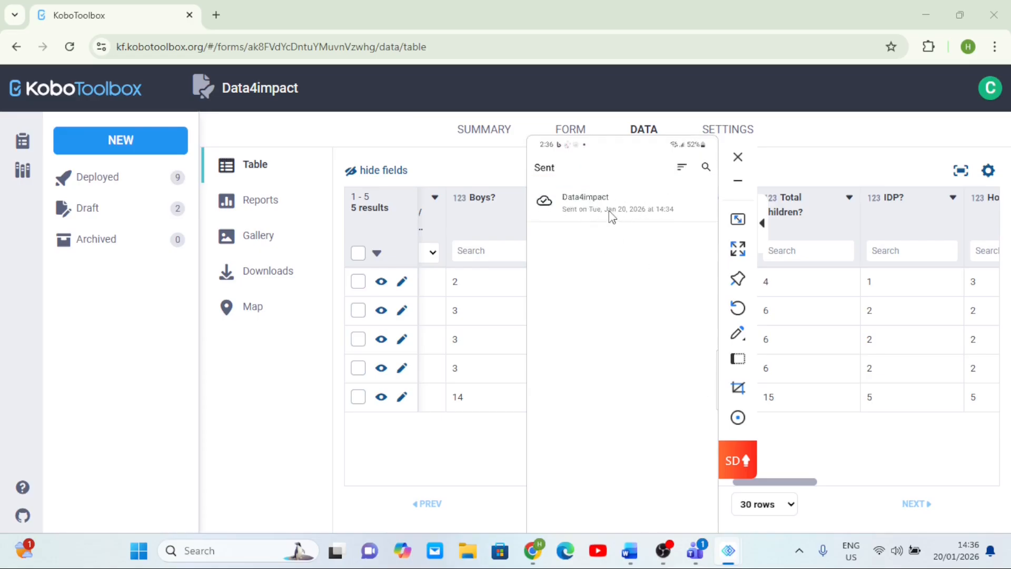
- Open the Delete form screen on the phone and select the sent Data4impact saved form
right_click(582, 158)
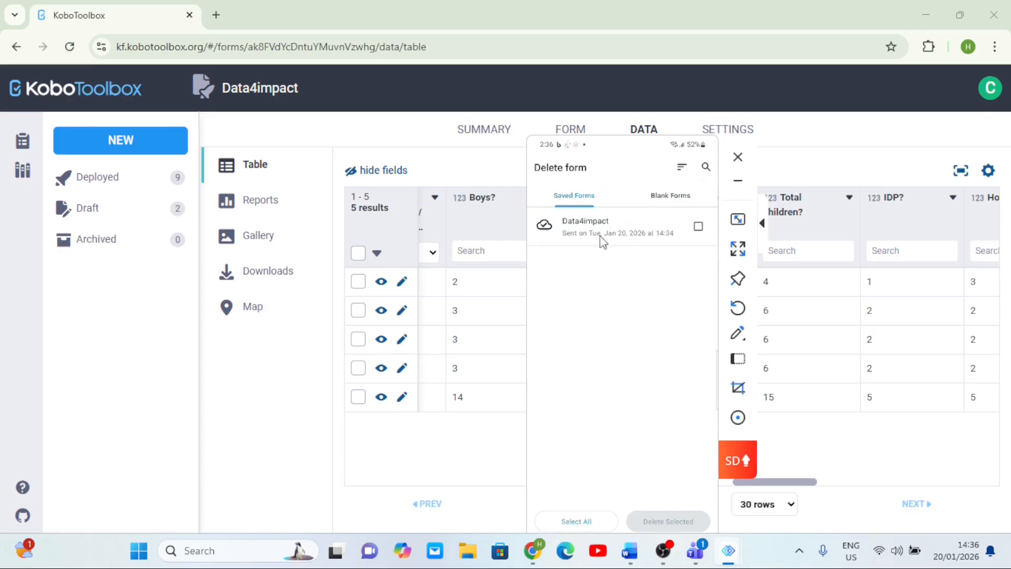
left_click(634, 232)
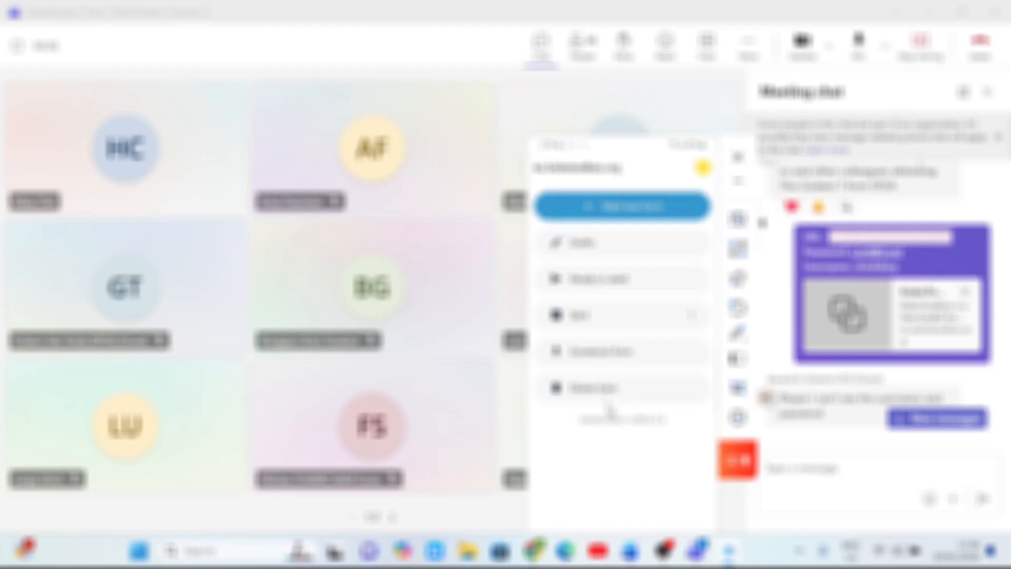
left_click(631, 391)
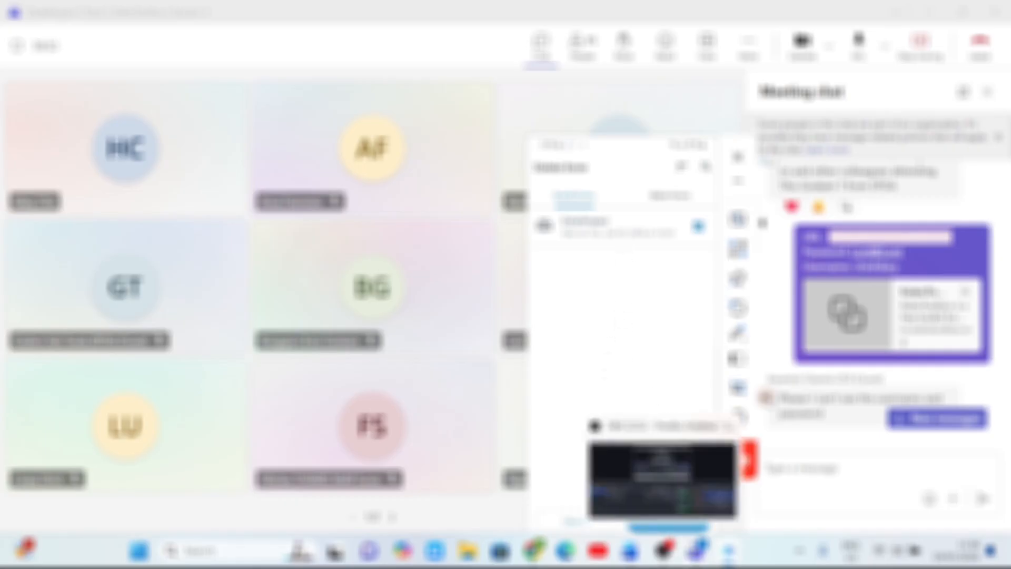
- Switch back to the browser window showing the KoboToolbox Data table
mouse_move(537, 552)
left_click(546, 503)
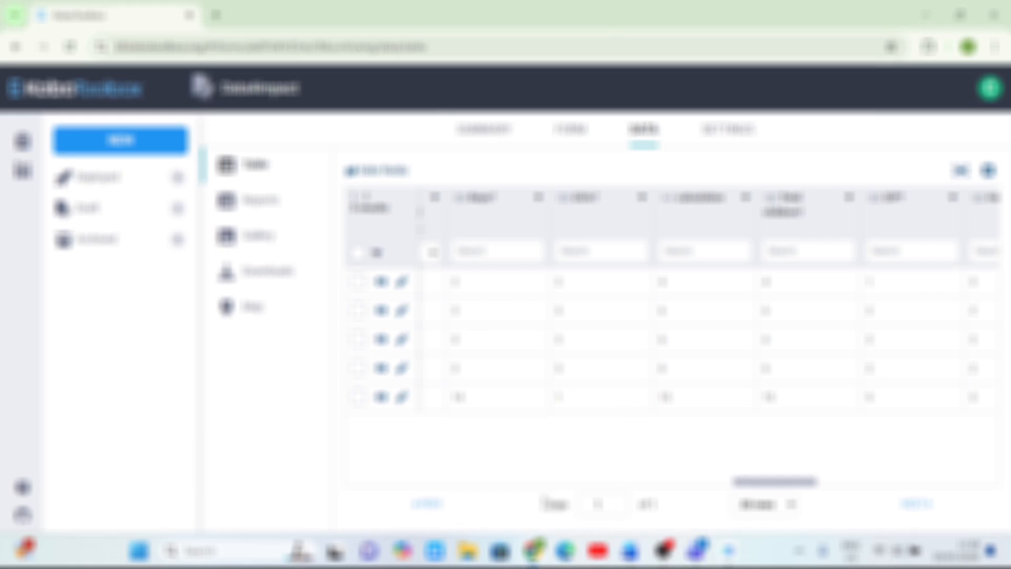
mouse_move(738, 550)
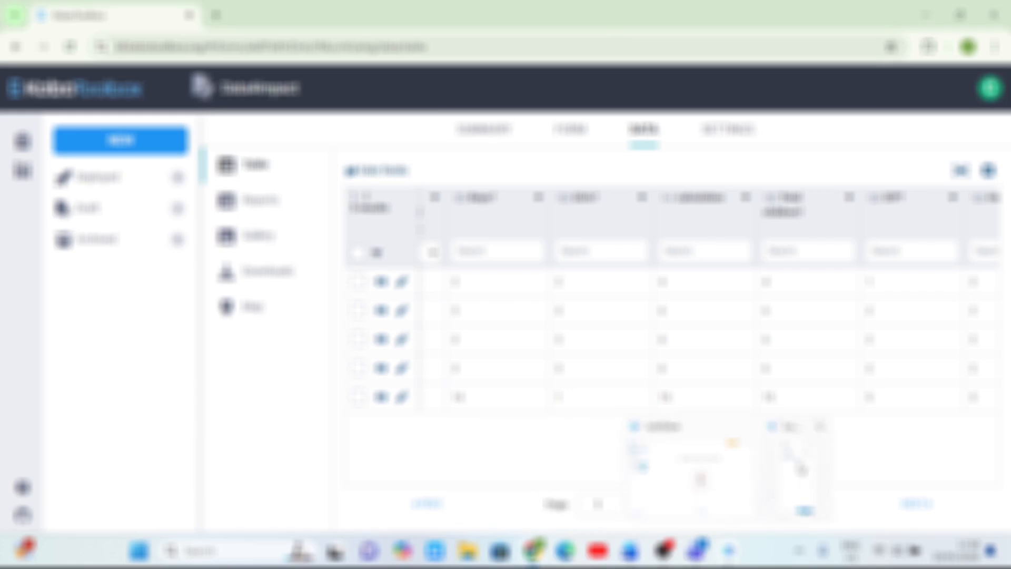